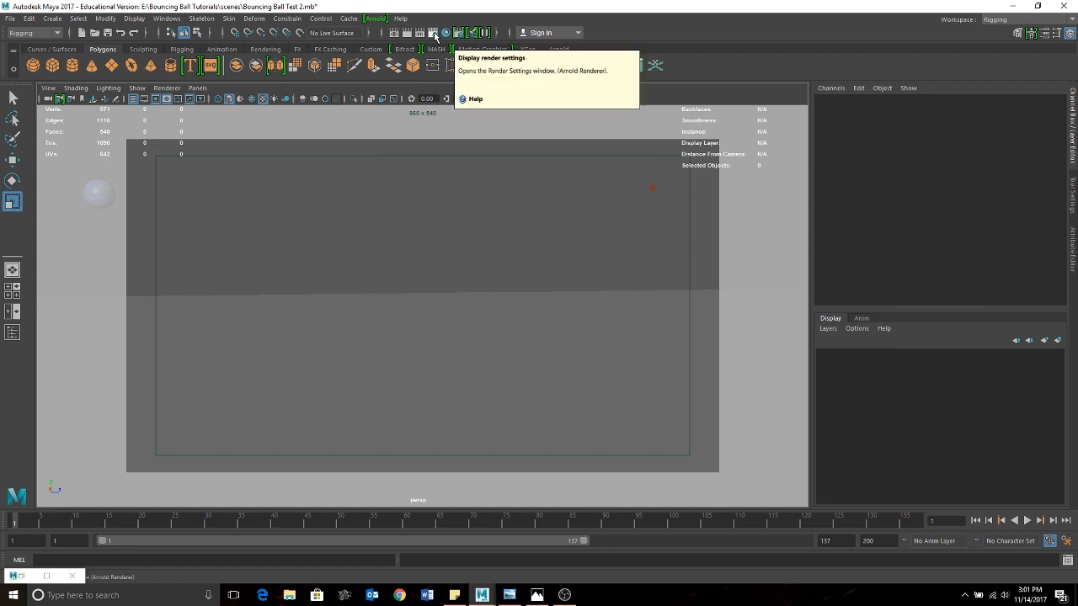
Open the render settings and set the output file name prefix to BouncingBall2
{"action": "left_click", "coordinate": [434, 33]}
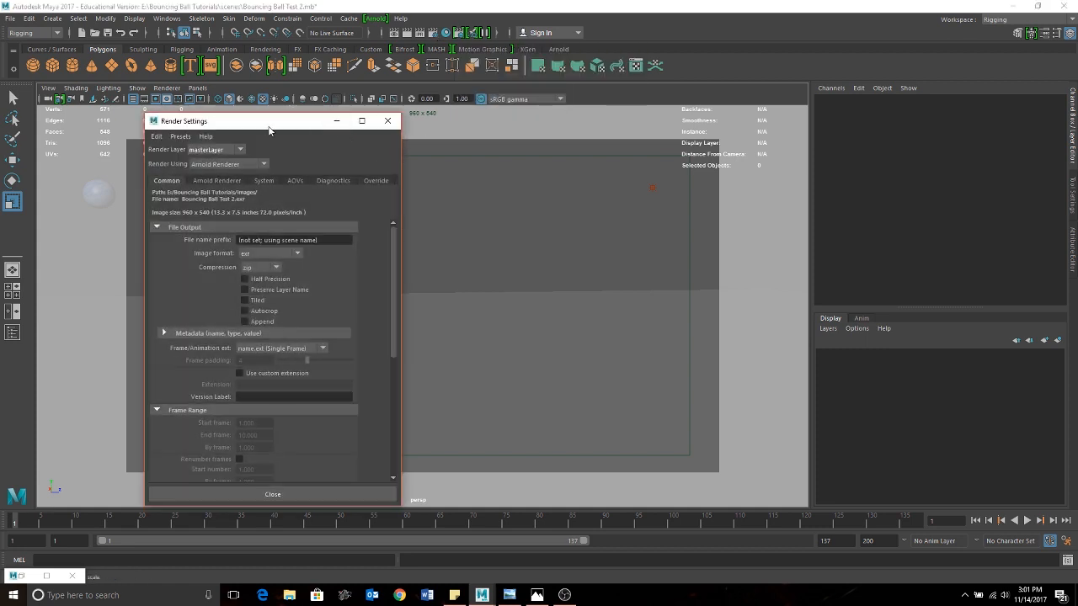
{"action": "left_click_drag", "start_coordinate": [268, 125], "coordinate": [381, 56]}
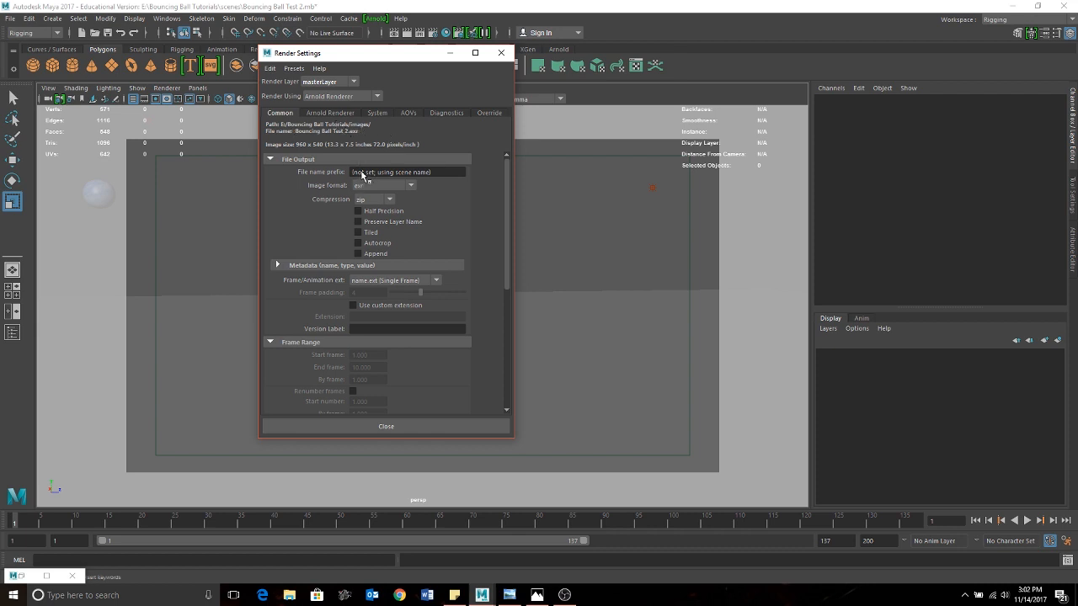
{"action": "left_click_drag", "start_coordinate": [435, 169], "coordinate": [341, 174]}
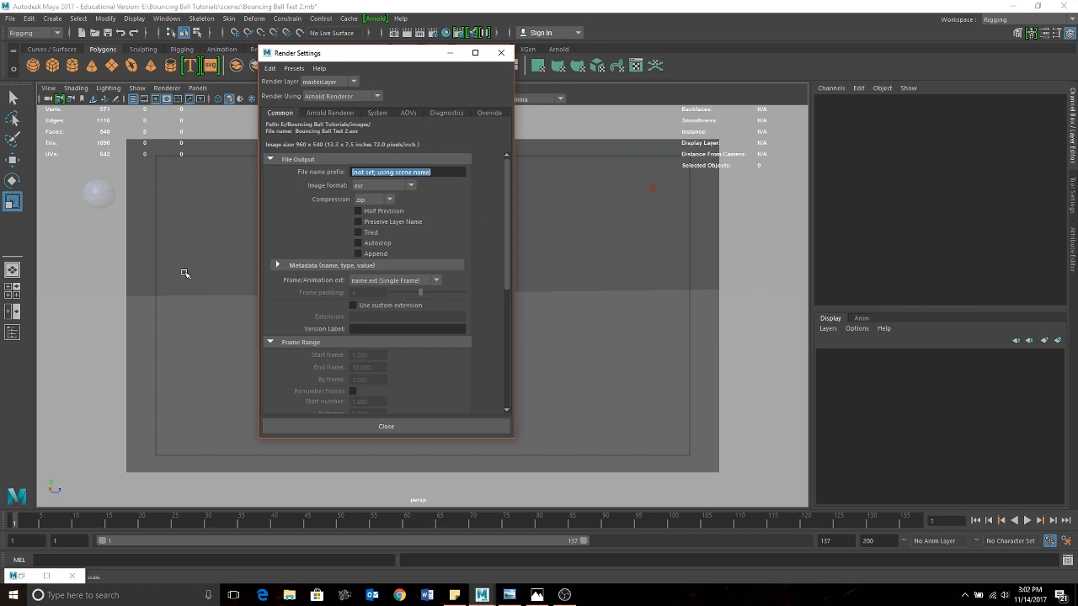
{"action": "type", "text": "Boub"}
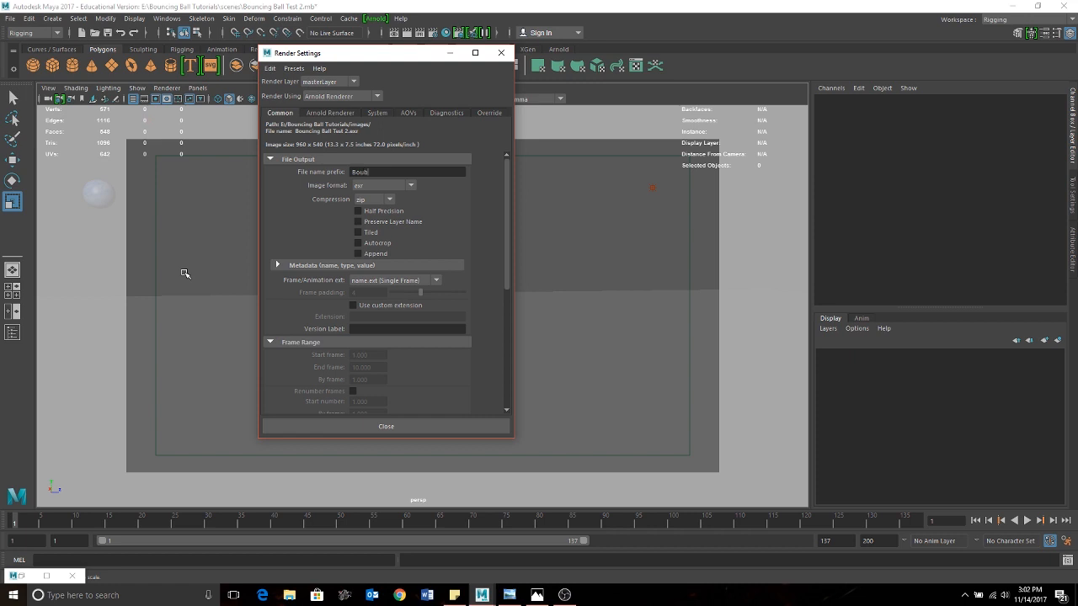
{"action": "key", "text": "BackSpace"}
{"action": "type", "text": "ncingBall2"}
{"action": "left_click", "coordinate": [369, 172]}
{"action": "key", "text": "BackSpace"}
{"action": "type", "text": "n"}
Set the render output's image format to png and its frame/animation extension to name_#.ext
{"action": "left_click", "coordinate": [411, 186]}
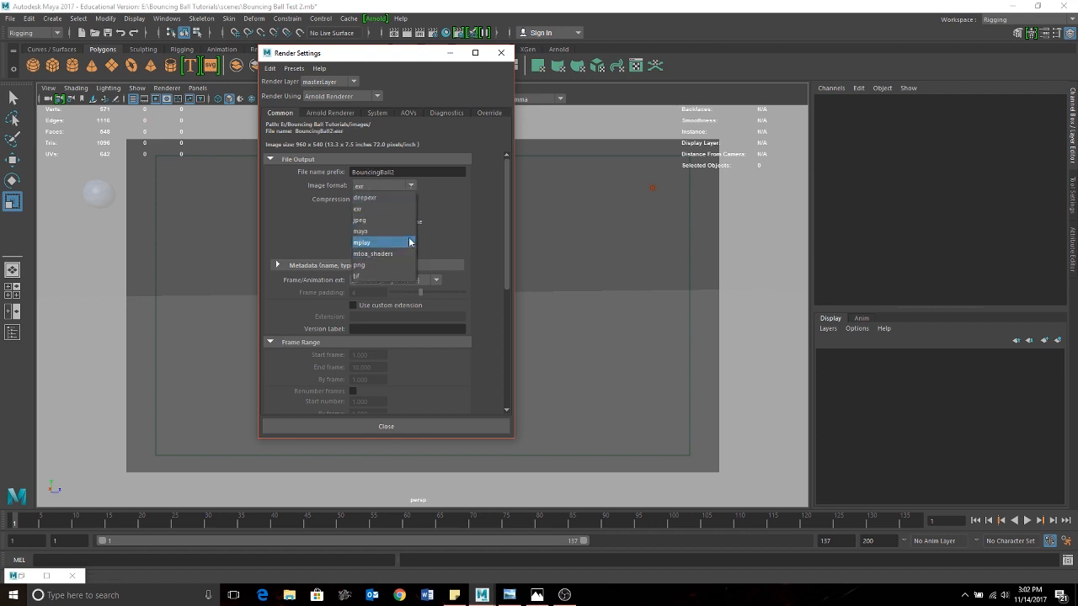
{"action": "left_click", "coordinate": [362, 268]}
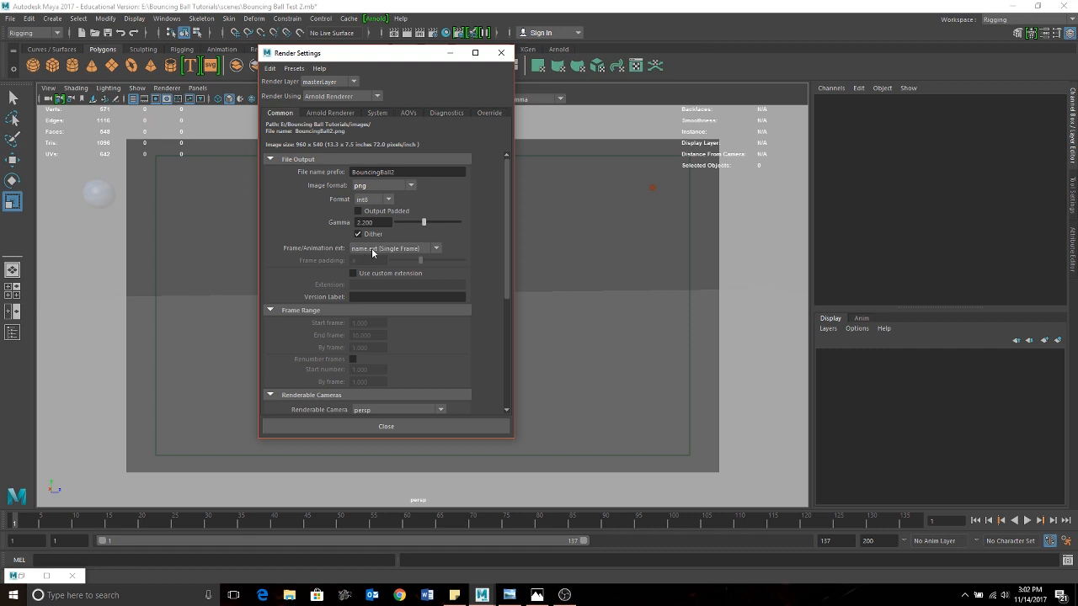
{"action": "left_click", "coordinate": [437, 249]}
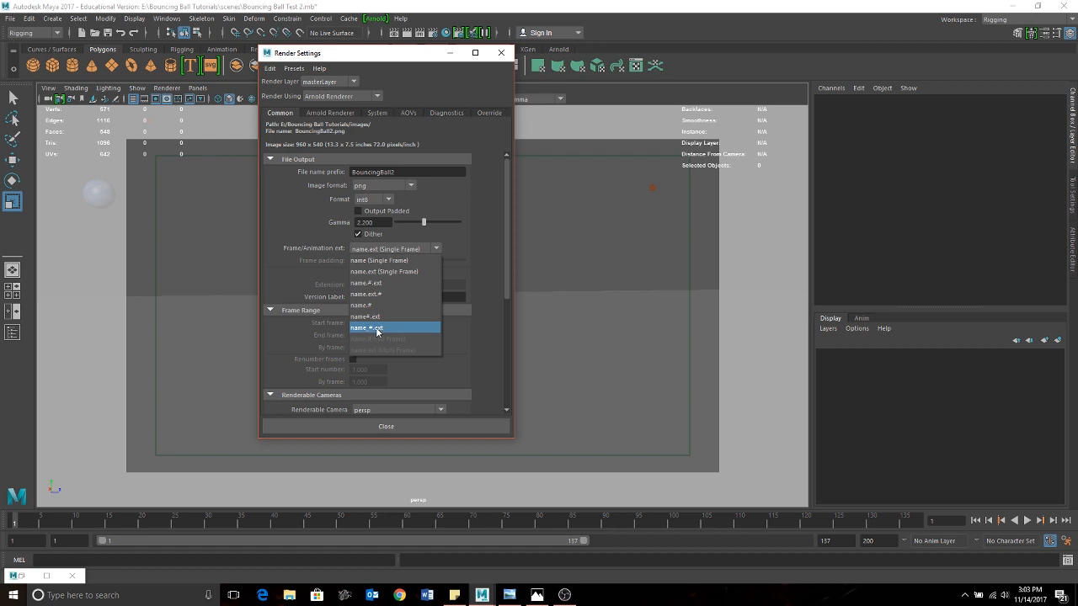
{"action": "left_click", "coordinate": [371, 330]}
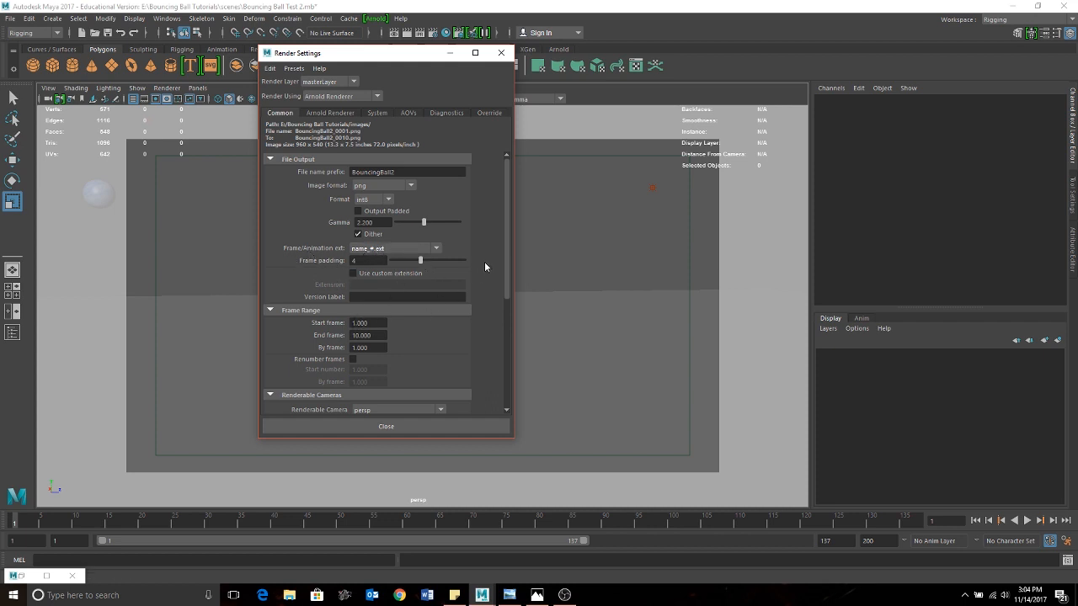
Go to the animation's last frame on the timeline and set the render range's end frame to 137
{"action": "scroll", "coordinate": [508, 247], "scroll_direction": "down", "scroll_amount": 2}
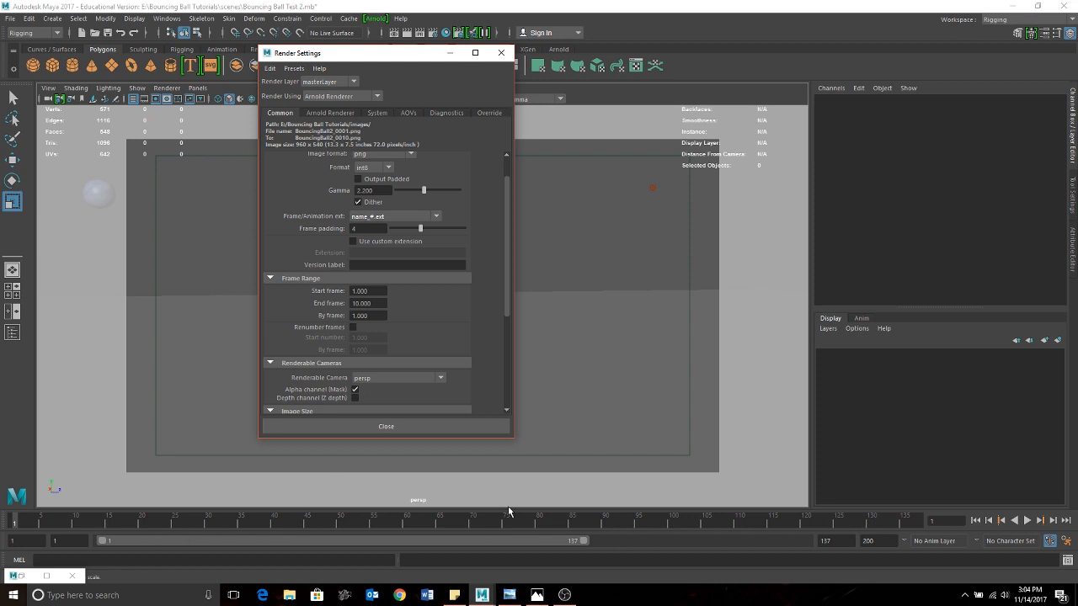
{"action": "left_click", "coordinate": [15, 520]}
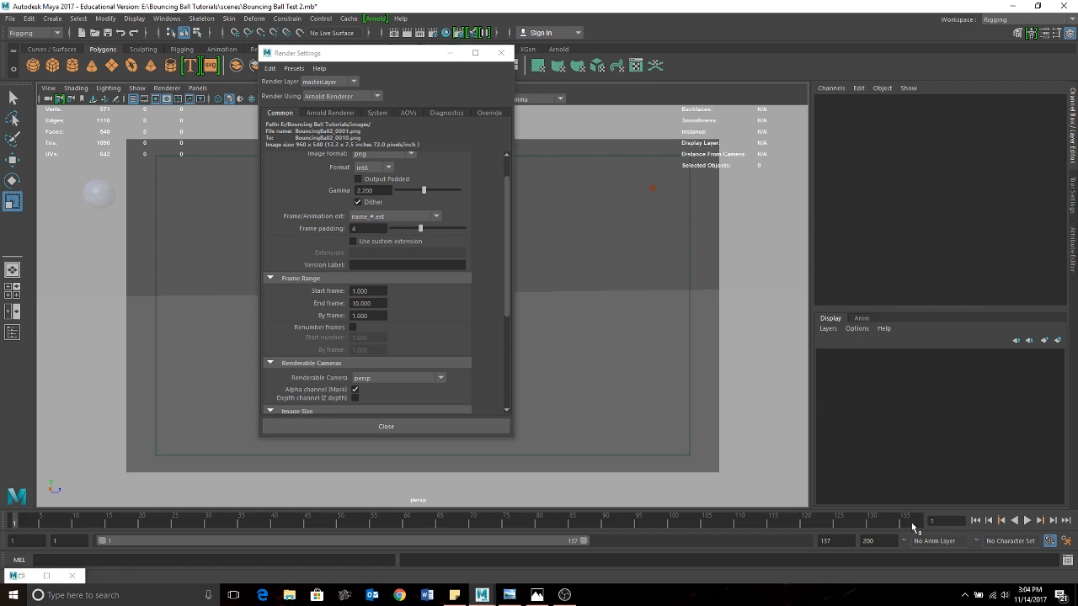
{"action": "left_click_drag", "start_coordinate": [914, 524], "coordinate": [921, 527]}
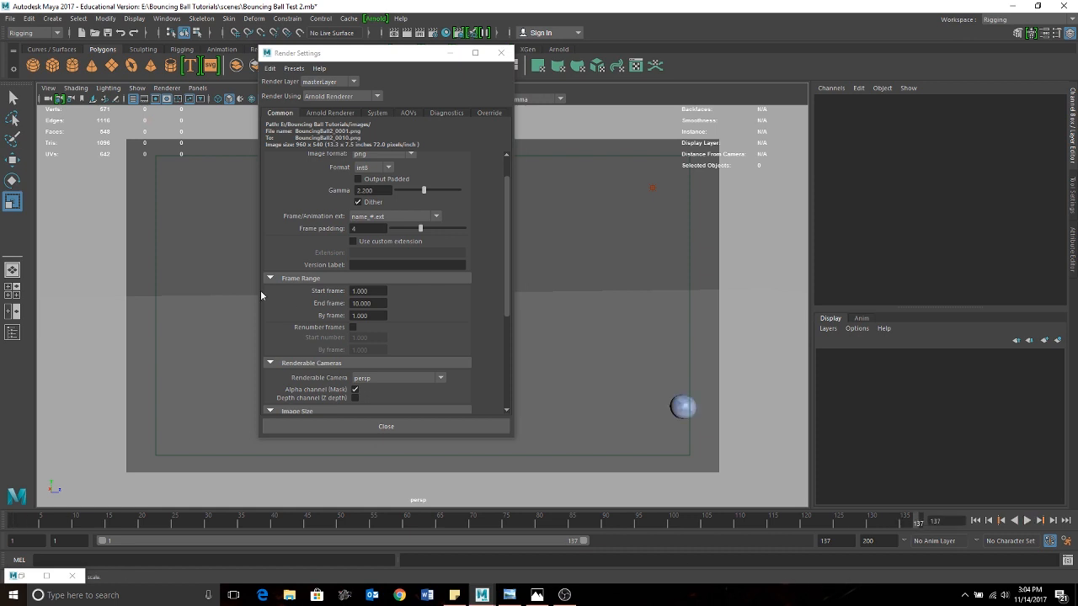
{"action": "left_click", "coordinate": [354, 303]}
{"action": "left_click_drag", "start_coordinate": [372, 303], "coordinate": [327, 305]}
{"action": "type", "text": "137"}
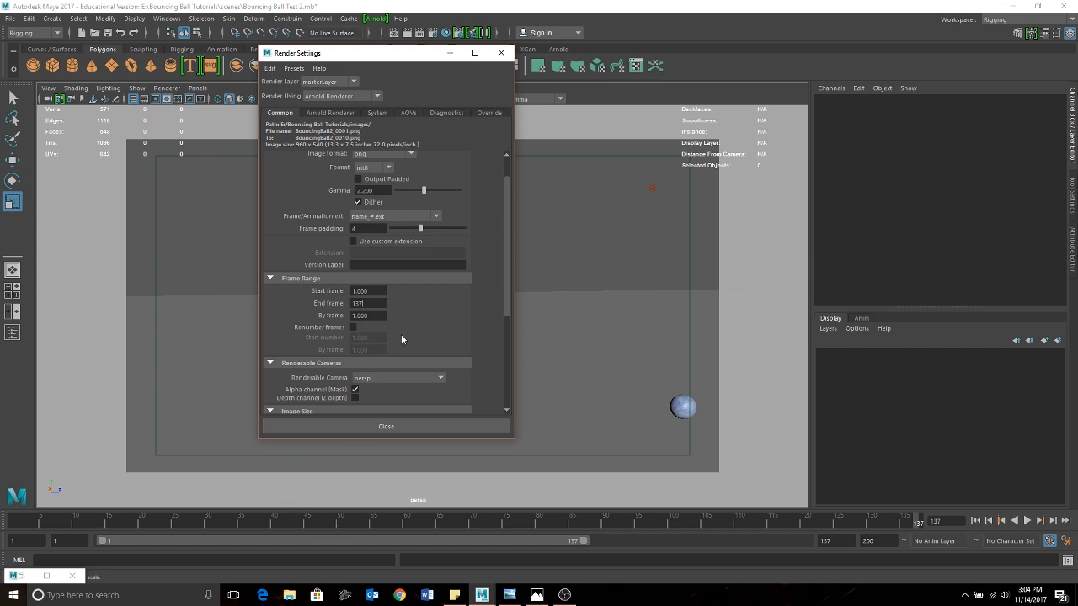
Set the render image size to the HD_720 preset
{"action": "left_click_drag", "start_coordinate": [508, 260], "coordinate": [507, 286]}
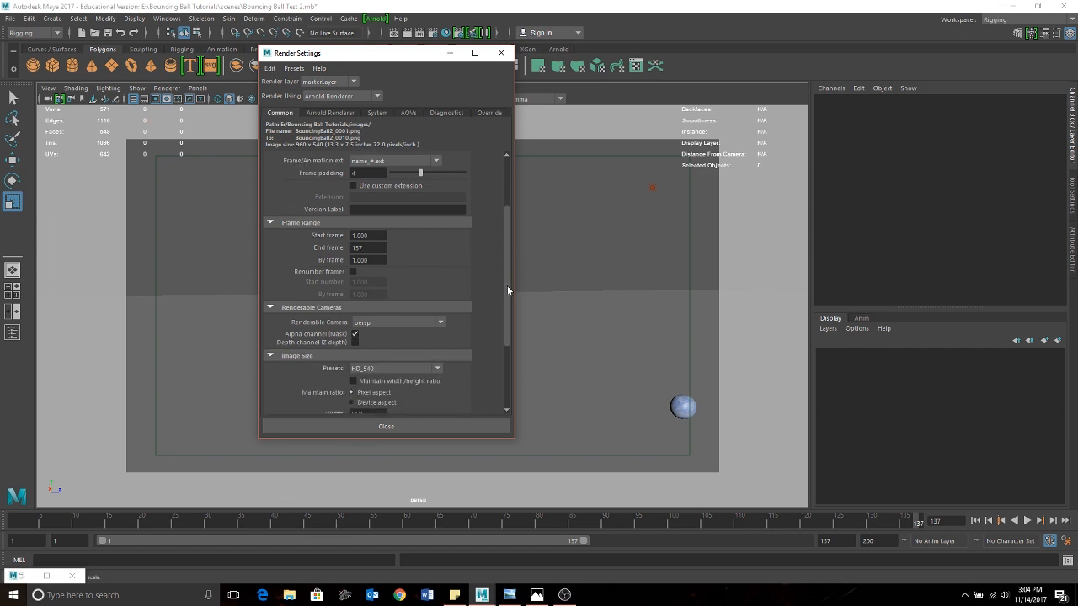
{"action": "left_click_drag", "start_coordinate": [354, 56], "coordinate": [355, 101]}
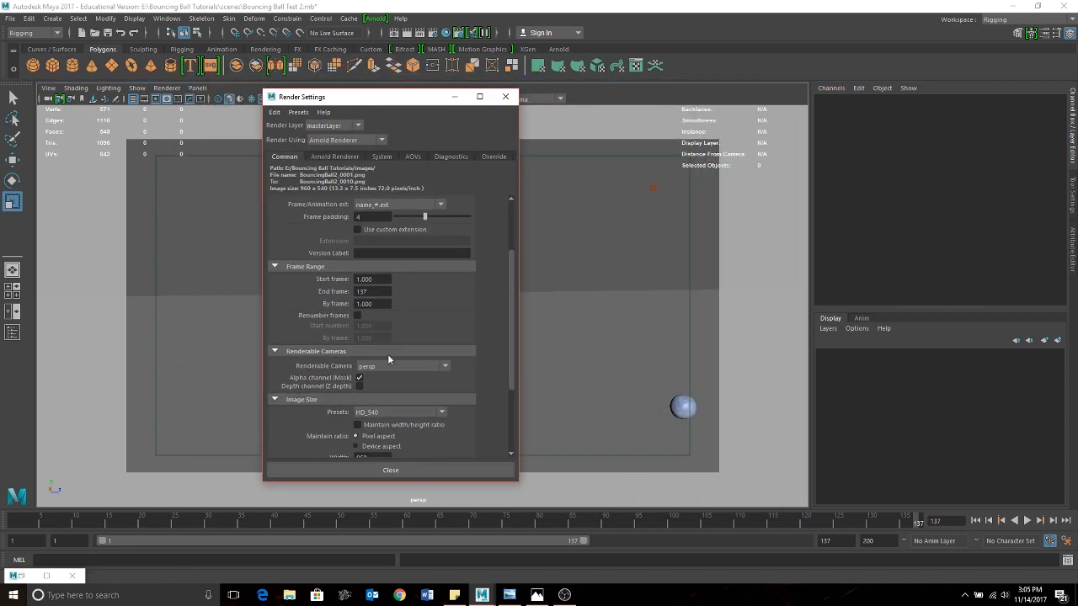
{"action": "left_click_drag", "start_coordinate": [510, 322], "coordinate": [517, 364]}
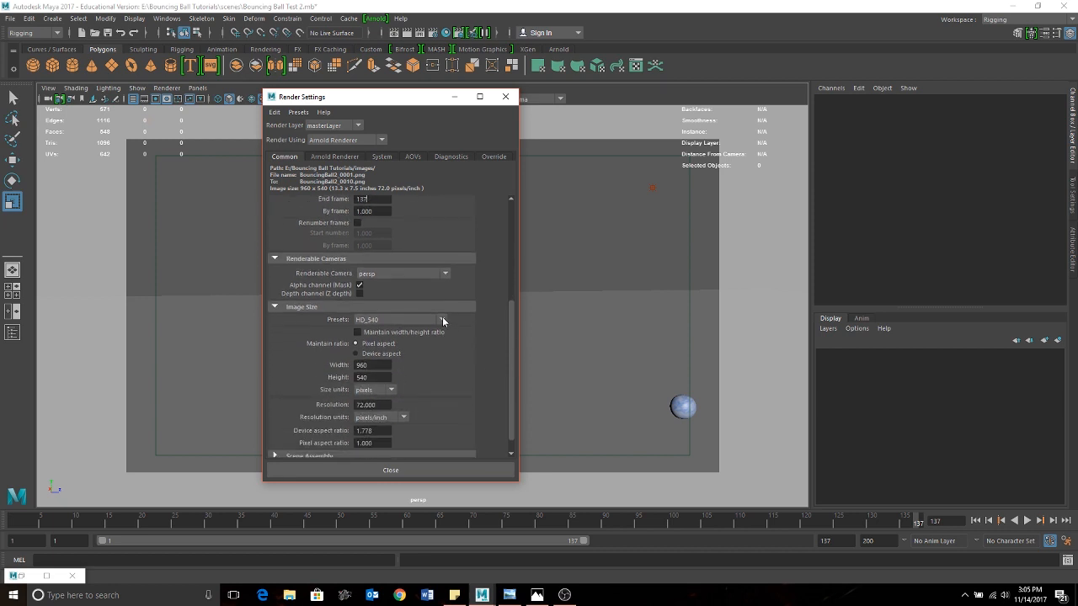
{"action": "left_click", "coordinate": [442, 319]}
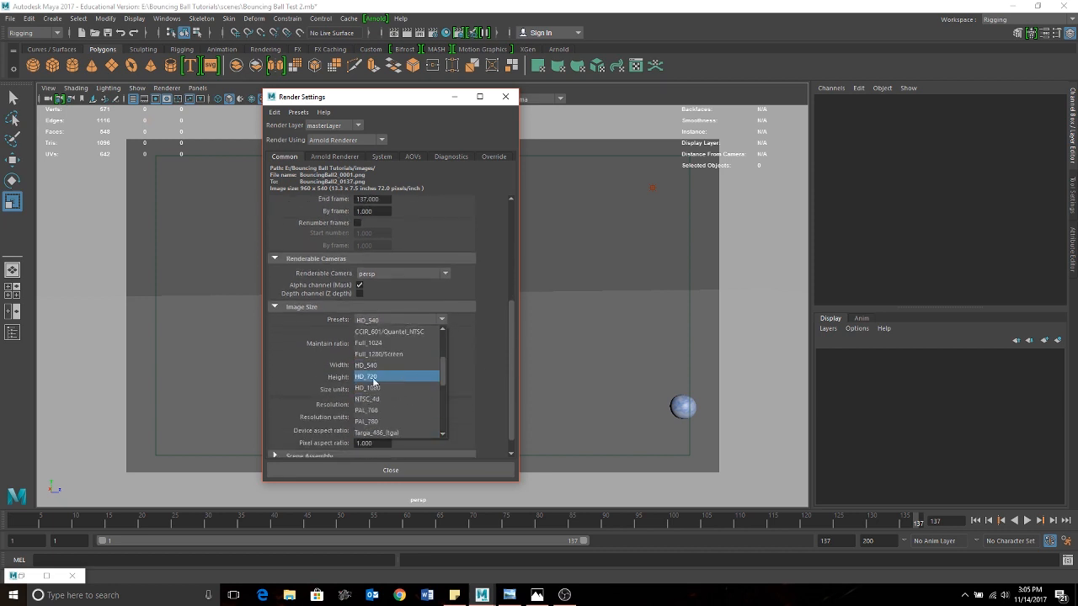
{"action": "left_click", "coordinate": [373, 376]}
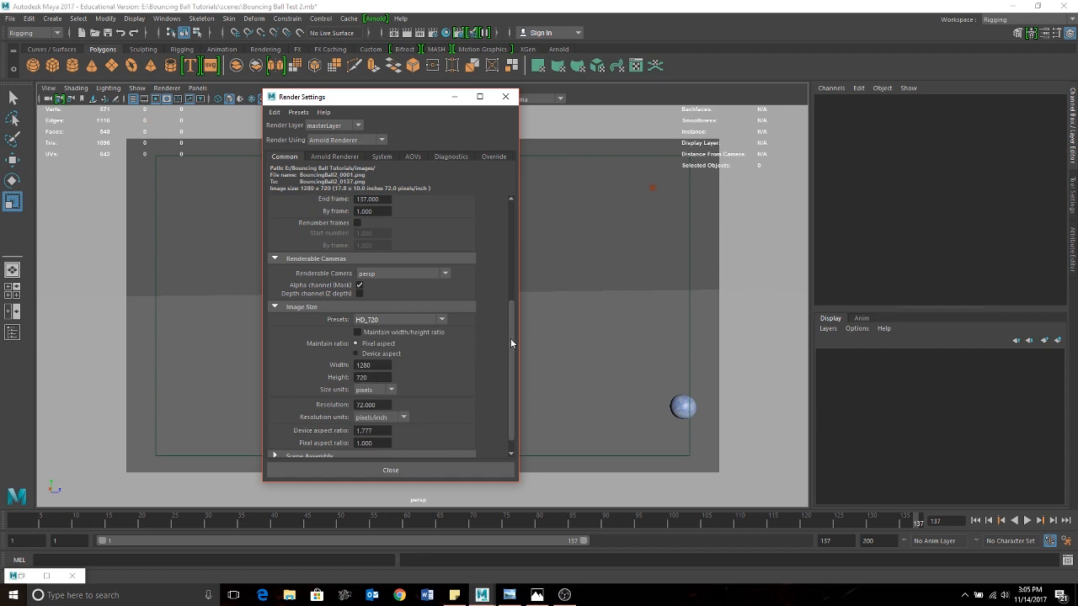
{"action": "left_click_drag", "start_coordinate": [509, 339], "coordinate": [483, 229]}
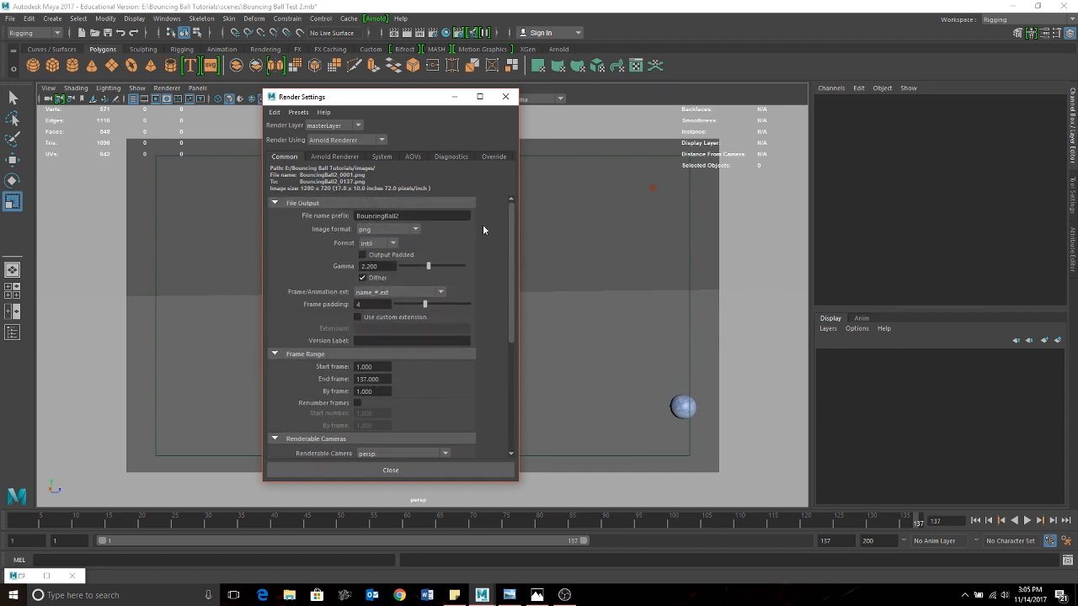
Preview the current frame from the persp camera in the Arnold RenderView, then close the preview
{"action": "left_click", "coordinate": [375, 19]}
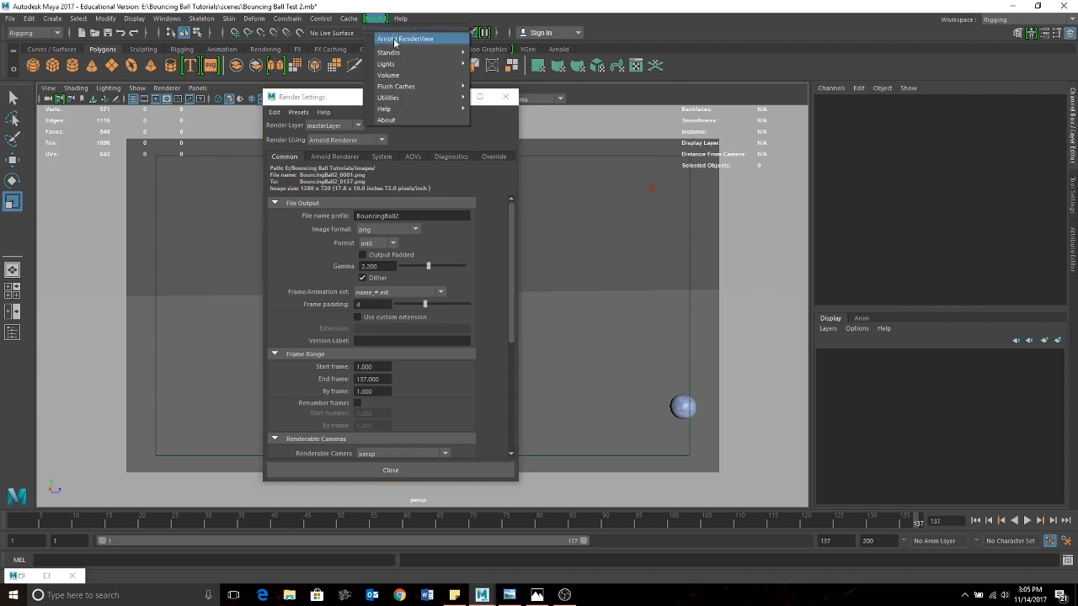
{"action": "left_click", "coordinate": [395, 43]}
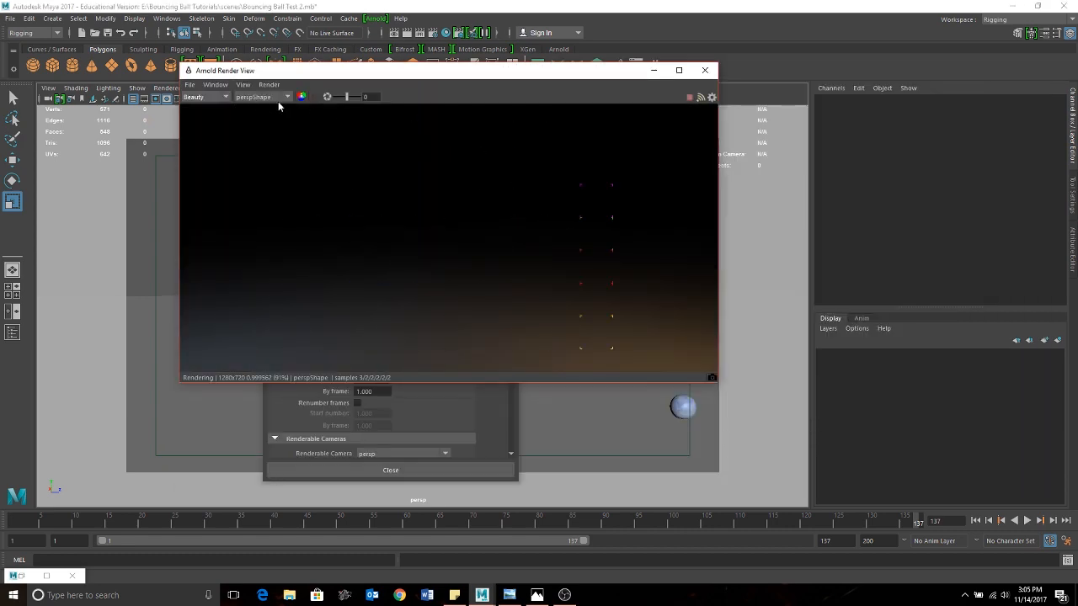
{"action": "left_click", "coordinate": [281, 96]}
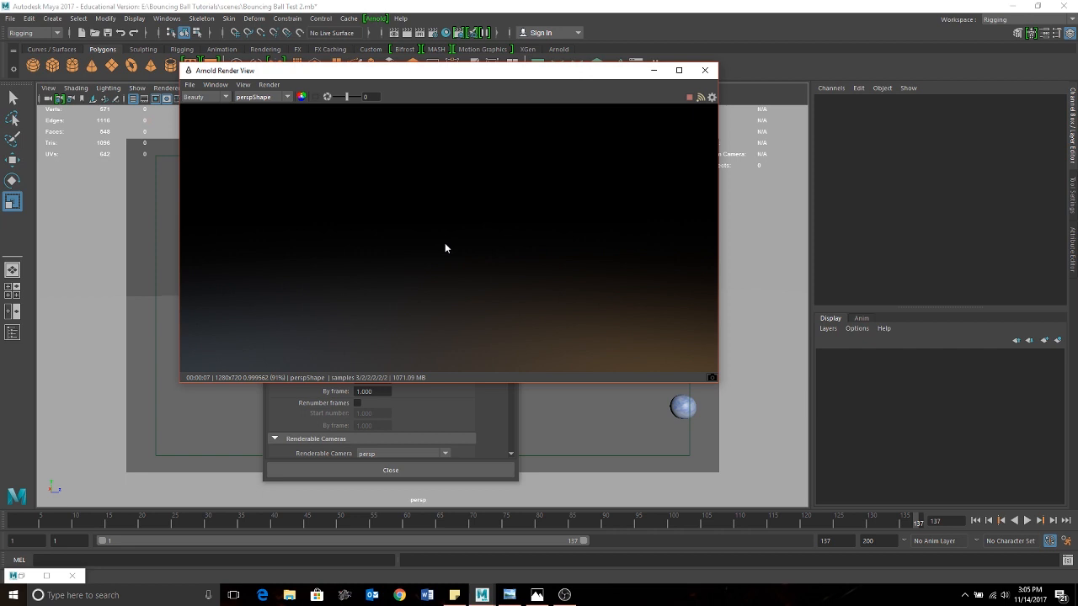
{"action": "left_click", "coordinate": [710, 72]}
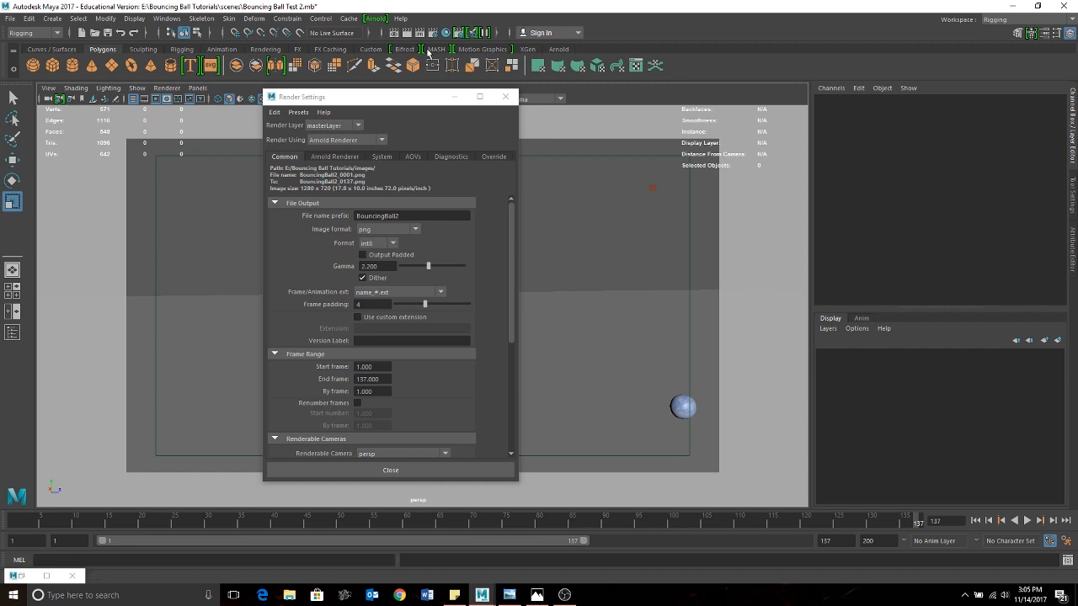
{"action": "left_click", "coordinate": [376, 19]}
{"action": "left_click", "coordinate": [392, 40]}
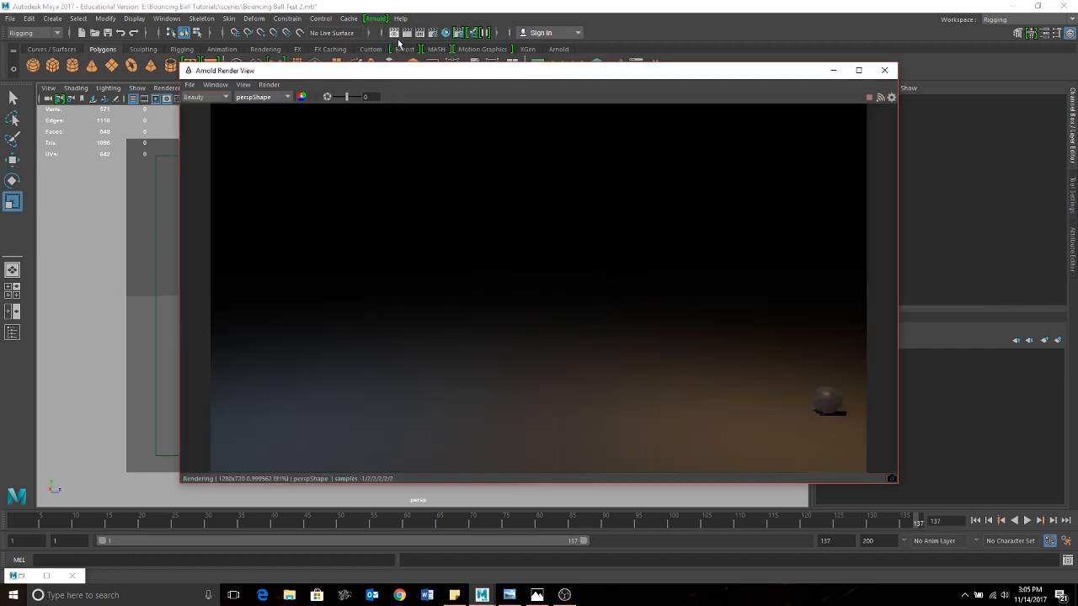
{"action": "left_click", "coordinate": [885, 71]}
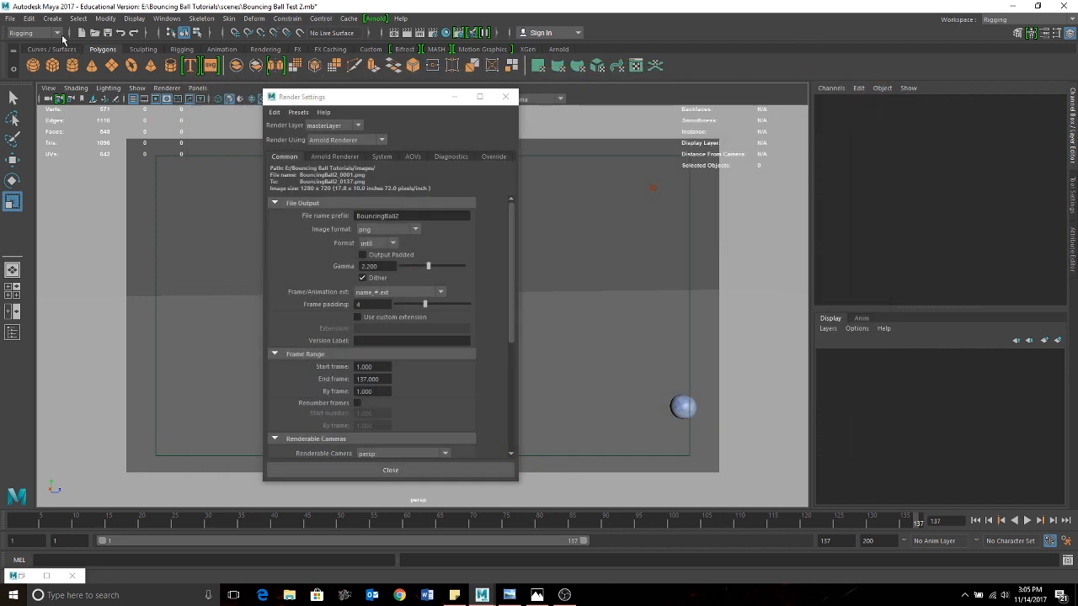
Switch to the Rendering menu set and render frames 1 to 137 with Render Sequence, leaving its options unchecked
{"action": "left_click", "coordinate": [56, 34]}
{"action": "left_click", "coordinate": [25, 90]}
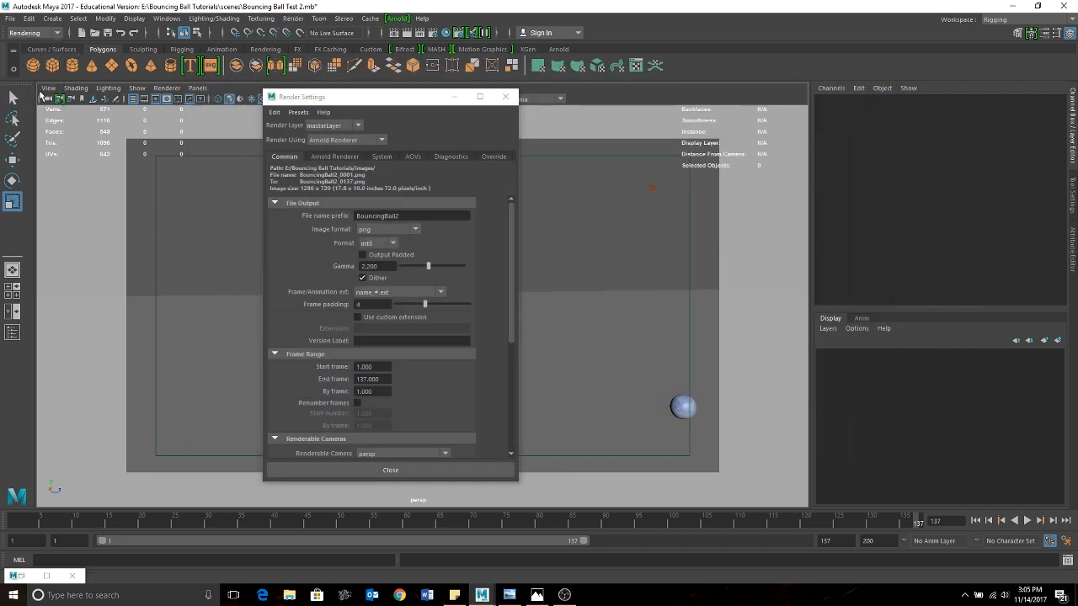
{"action": "left_click", "coordinate": [295, 19]}
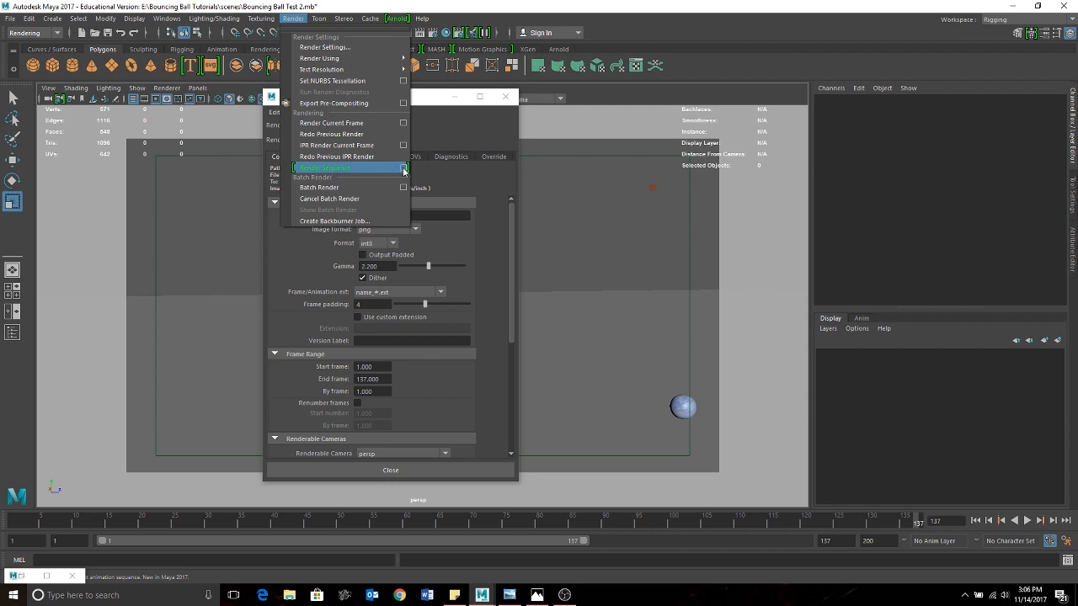
{"action": "left_click", "coordinate": [403, 168]}
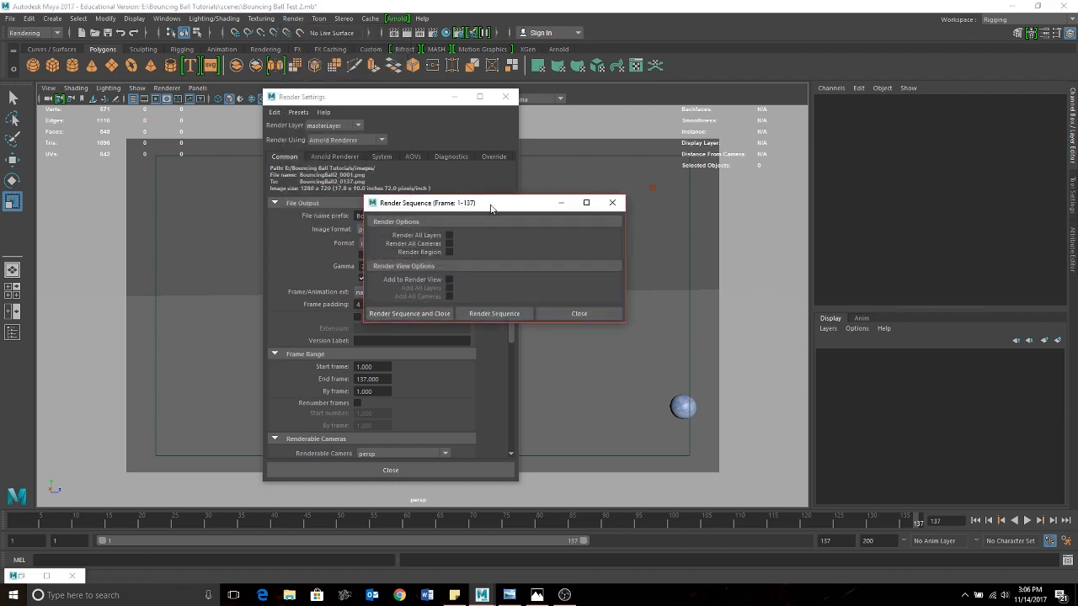
{"action": "left_click_drag", "start_coordinate": [490, 207], "coordinate": [554, 121]}
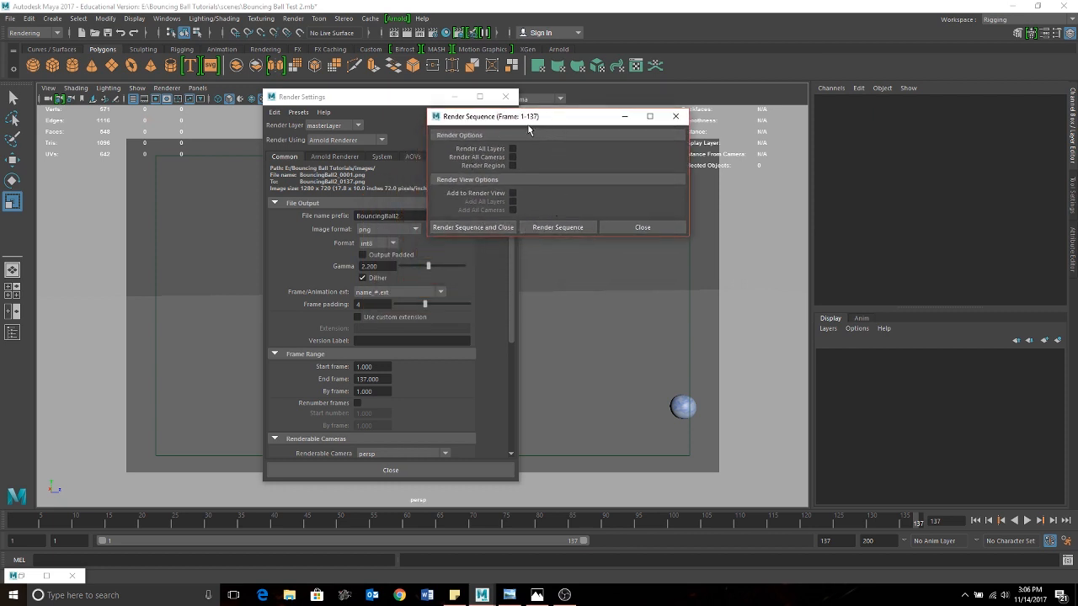
{"action": "left_click", "coordinate": [558, 227]}
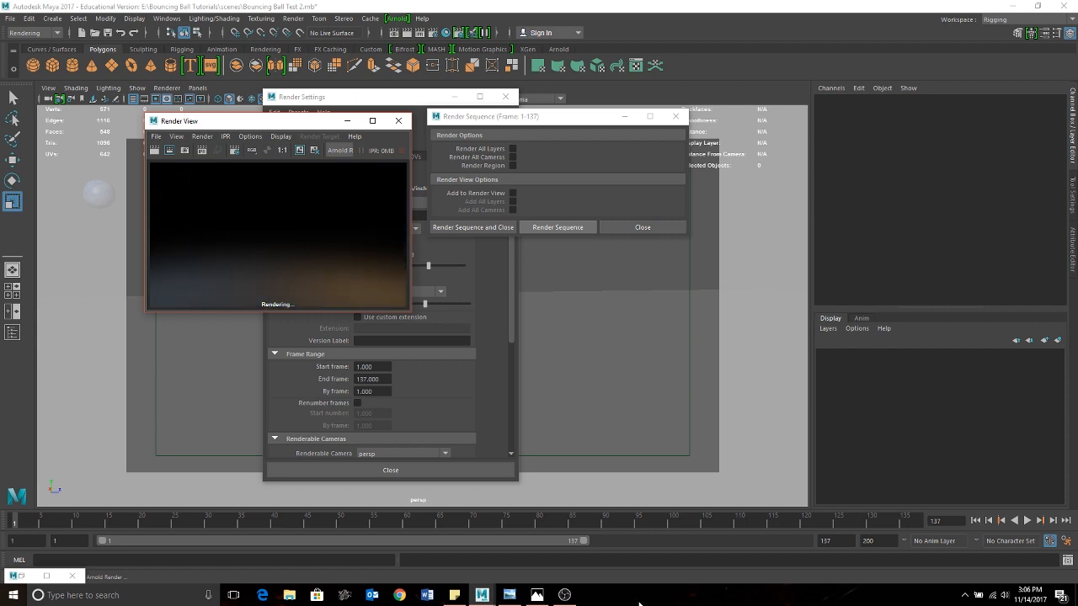
{"action": "mouse_move", "coordinate": [566, 597]}
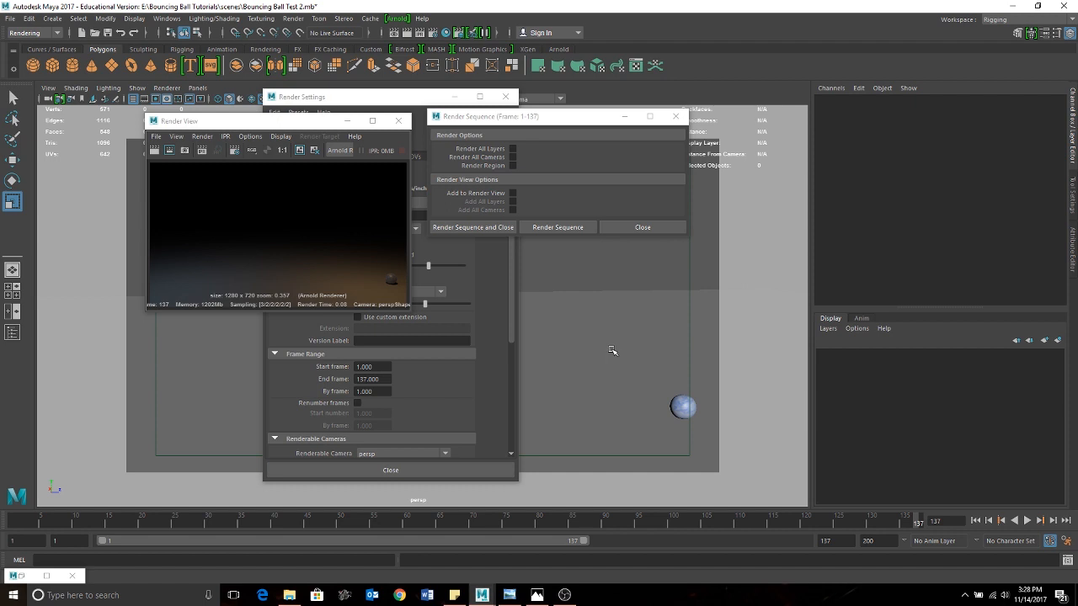
Switch to File Explorer, open the Bouncing Ball Tutorials images folder and check the ball test picture among the rendered frames
{"action": "left_click", "coordinate": [288, 596]}
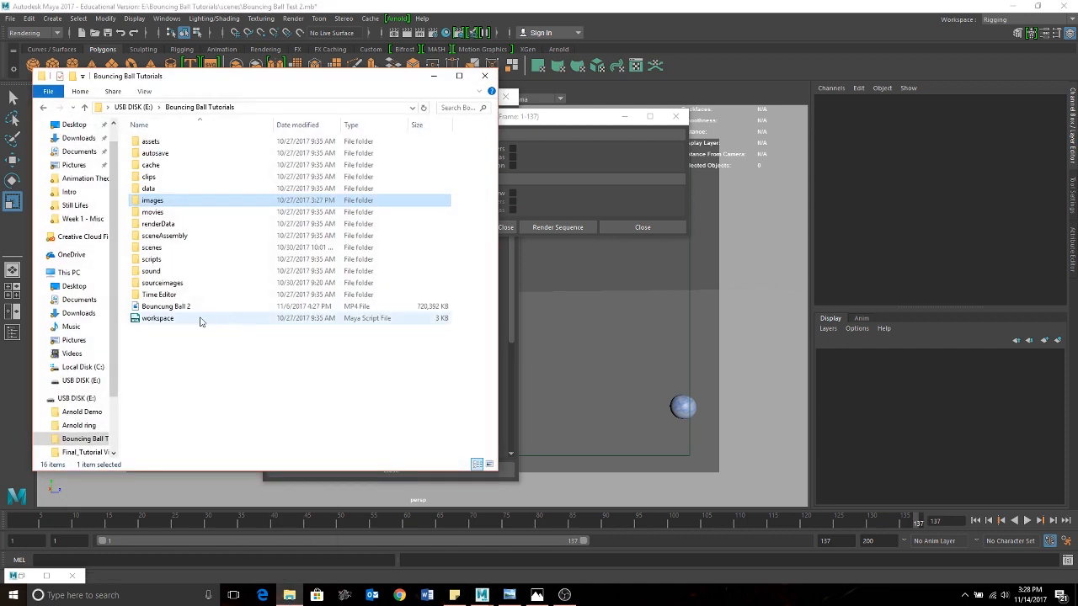
{"action": "double_click", "coordinate": [157, 201]}
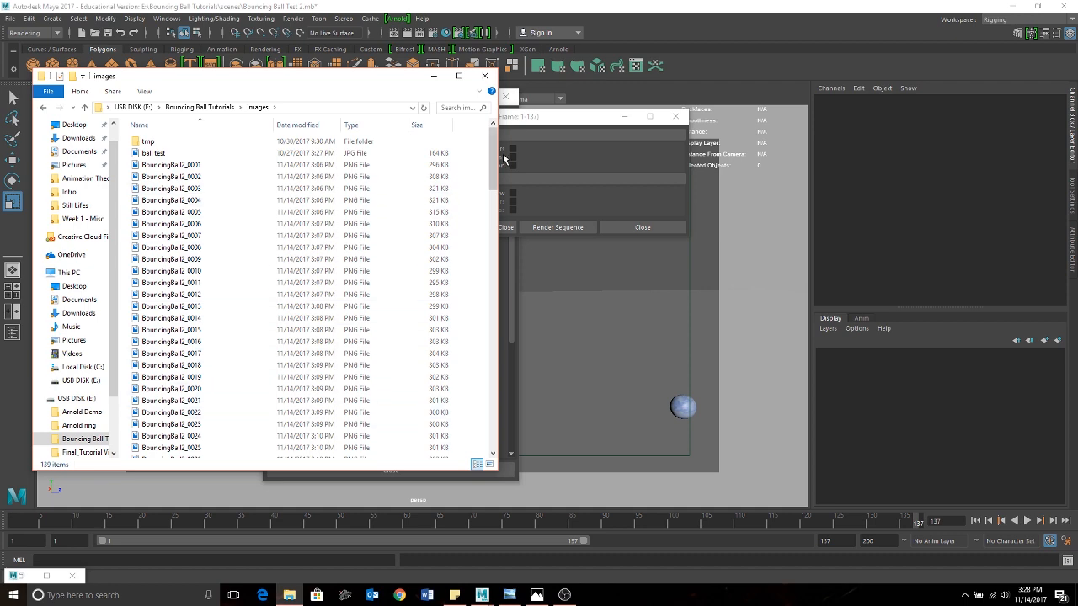
{"action": "left_click_drag", "start_coordinate": [493, 156], "coordinate": [489, 144]}
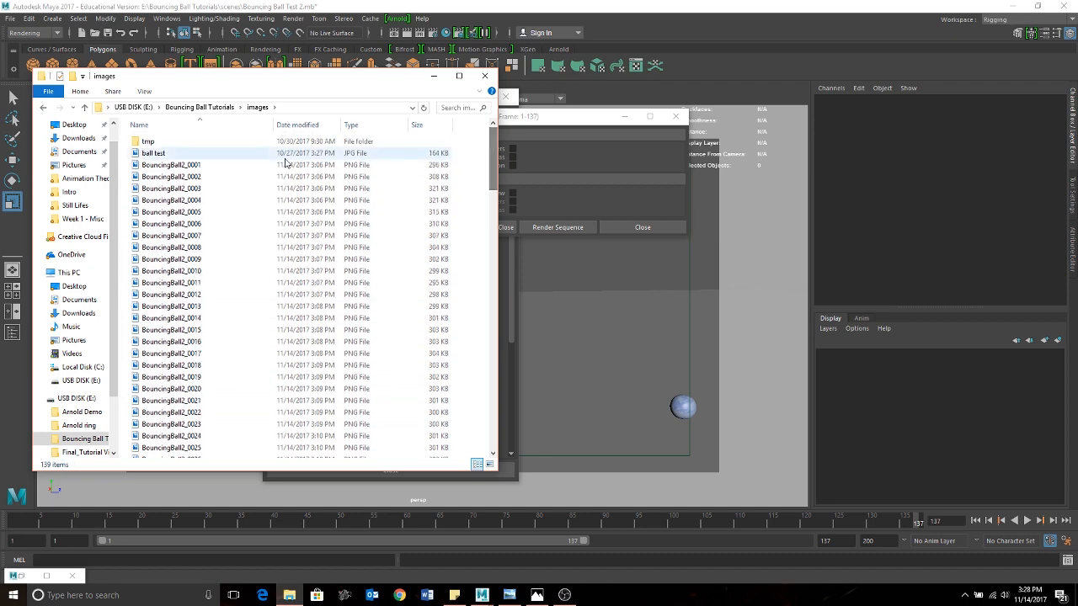
{"action": "double_click", "coordinate": [158, 153]}
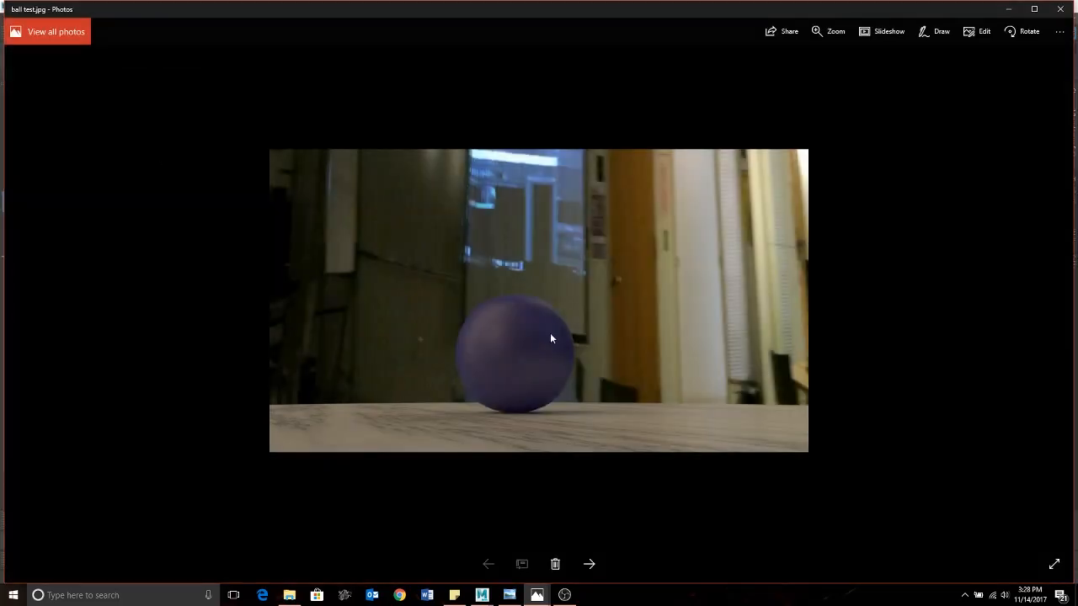
{"action": "left_click", "coordinate": [1062, 10]}
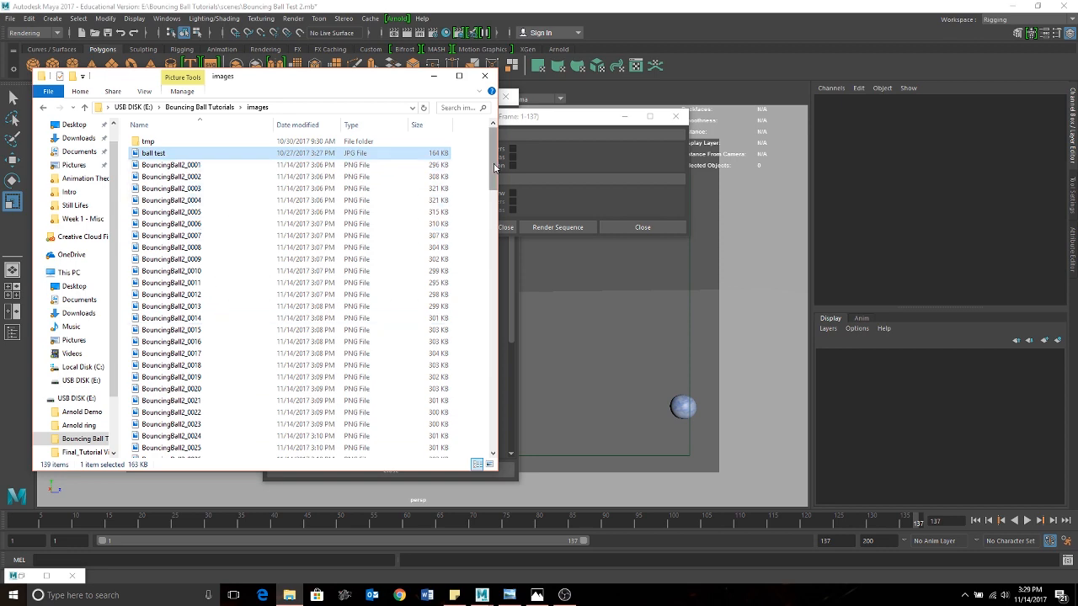
Look through the rendered BouncingBall2 PNG frames in the images folder
{"action": "scroll", "coordinate": [487, 193], "scroll_direction": "down", "scroll_amount": 5}
{"action": "scroll", "coordinate": [487, 198], "scroll_direction": "down", "scroll_amount": 10}
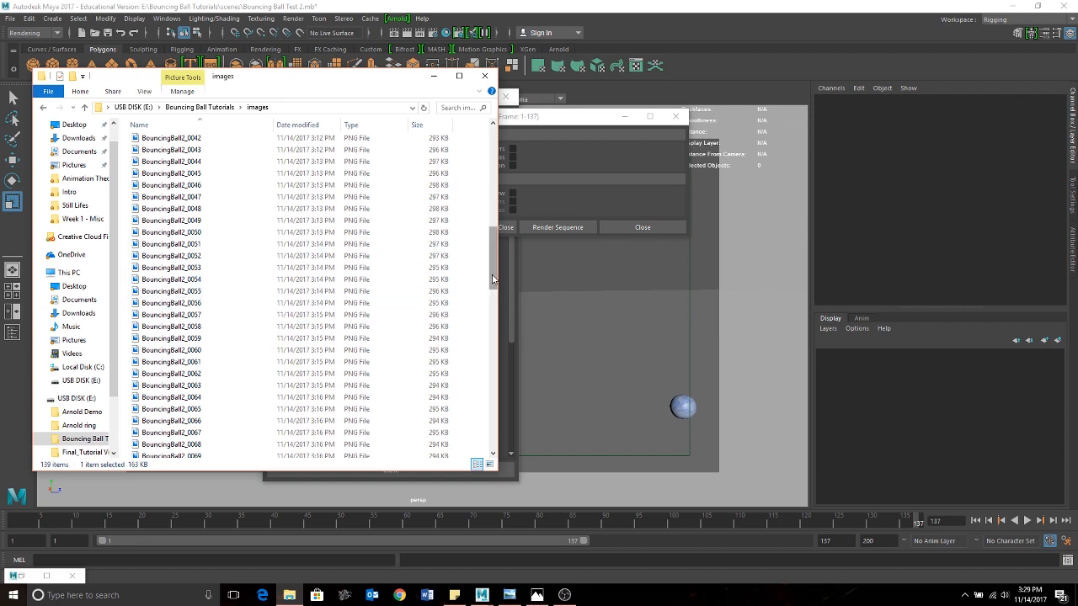
{"action": "scroll", "coordinate": [484, 283], "scroll_direction": "up", "scroll_amount": 15}
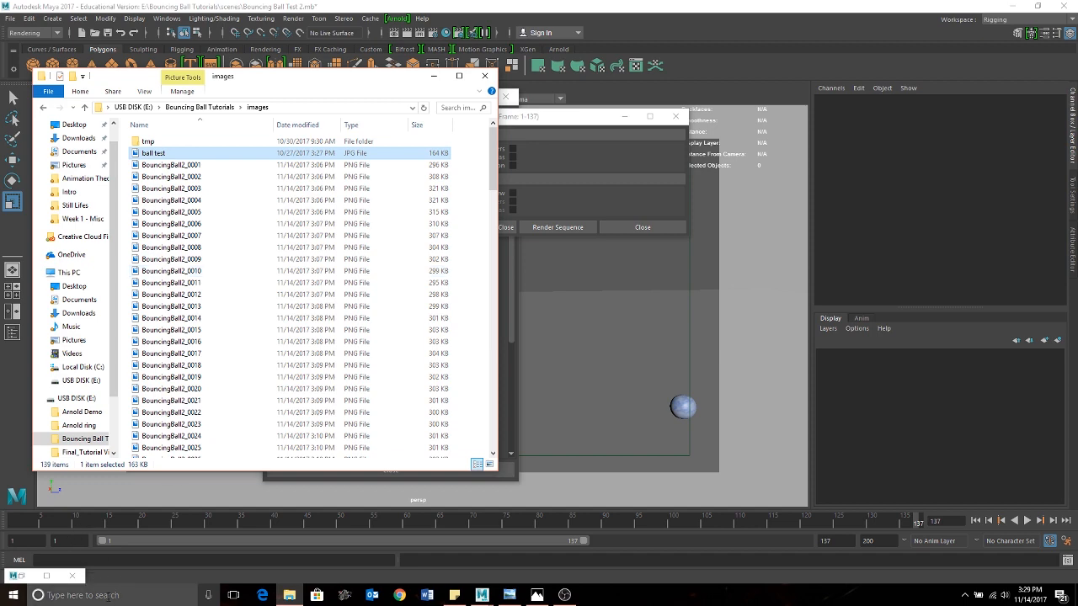
Find and launch the FCheck desktop app
{"action": "left_click", "coordinate": [108, 595]}
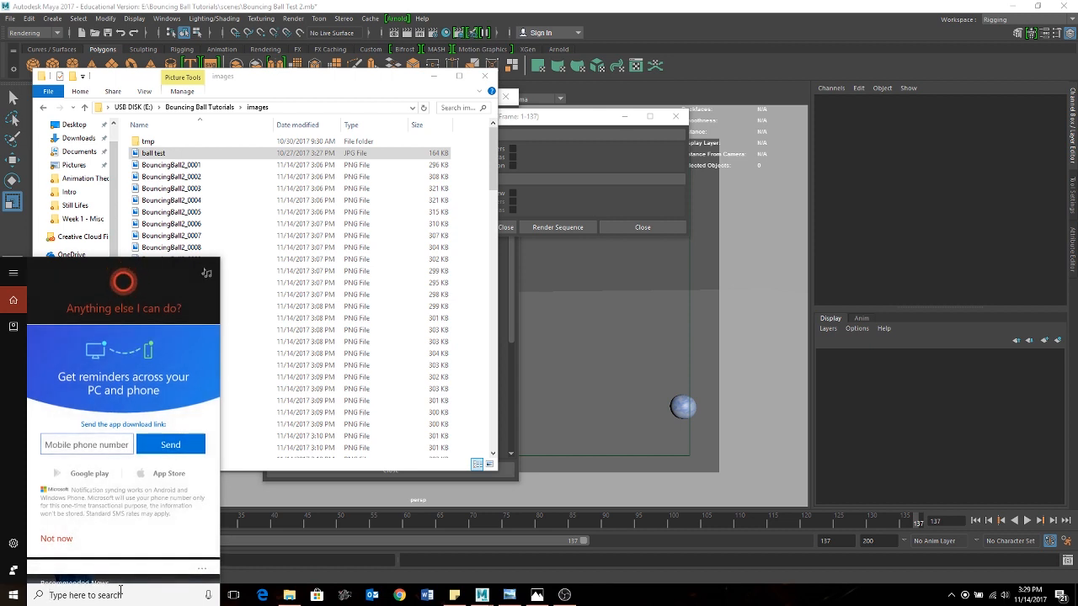
{"action": "type", "text": "fc"}
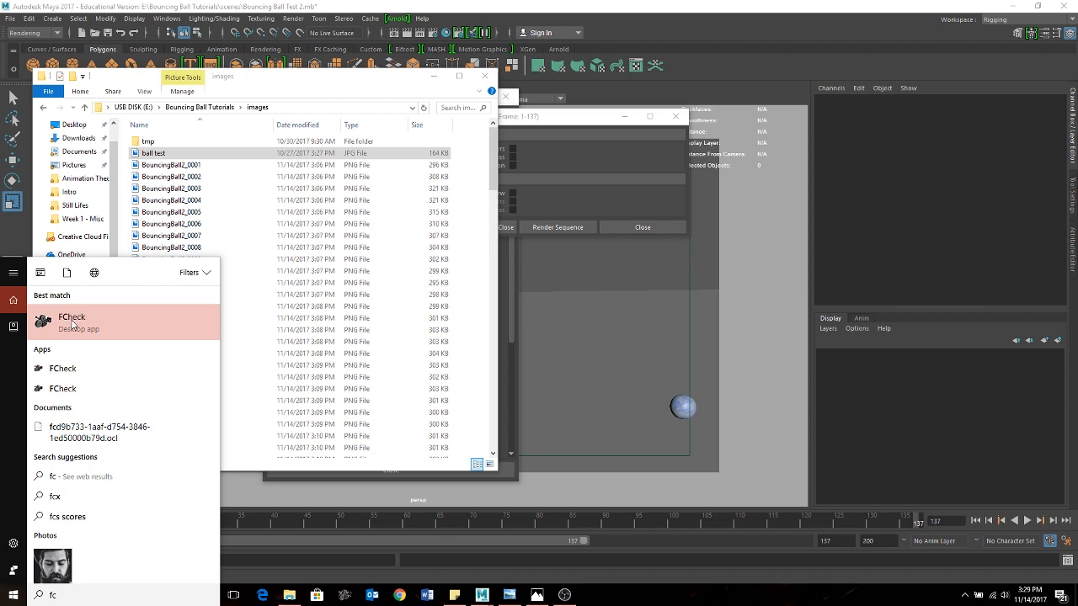
{"action": "left_click", "coordinate": [73, 324]}
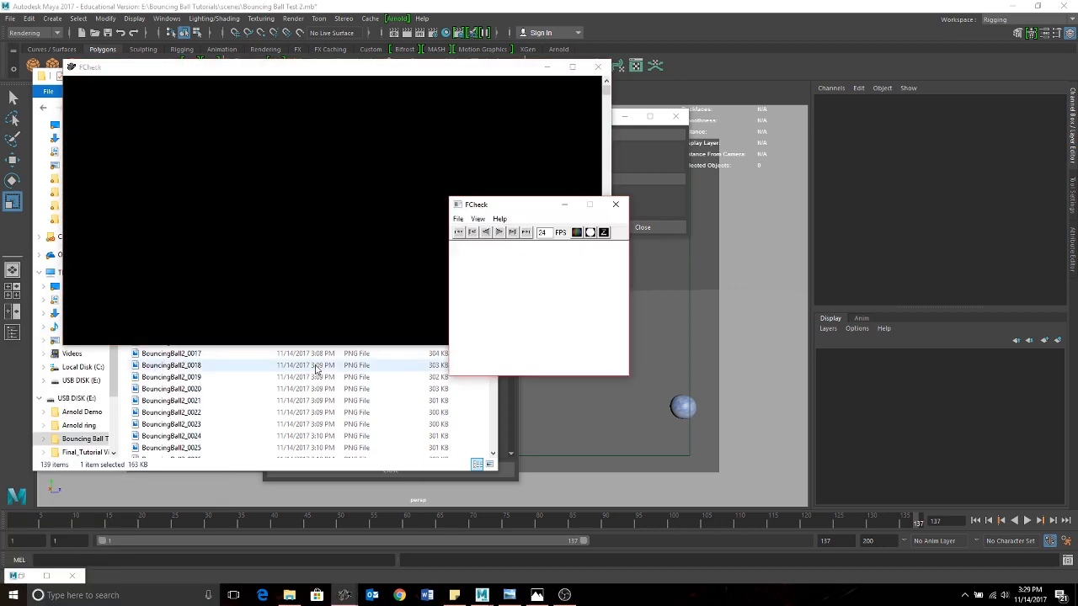
Play the animation starting at BouncingBall2_0001 from the Bouncing Ball Tutorials images folder on USB DISK (E:), then stop playback and close FCheck
{"action": "left_click", "coordinate": [458, 219]}
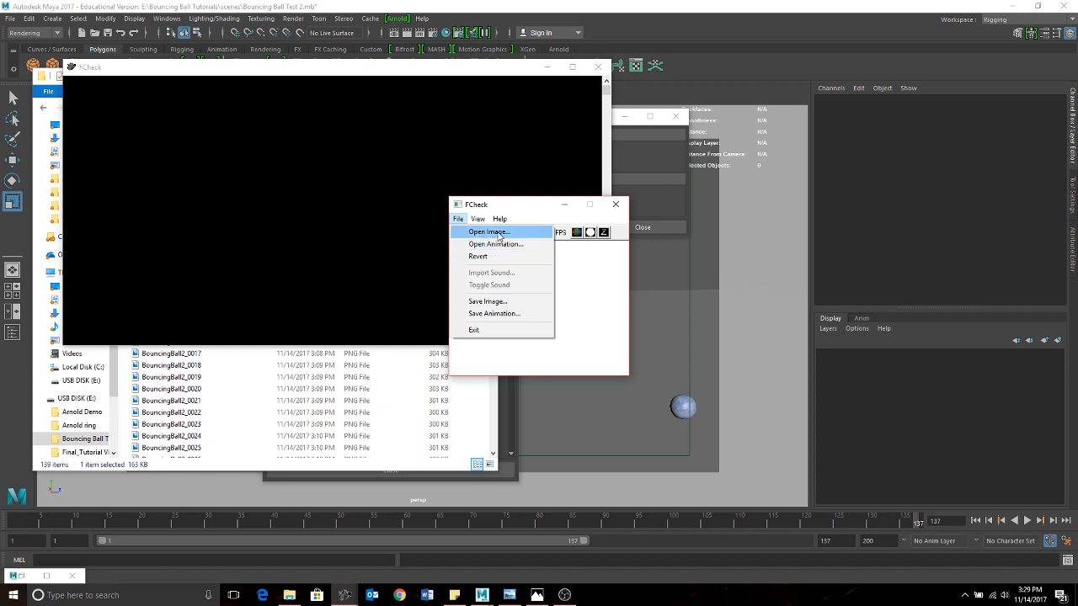
{"action": "left_click", "coordinate": [488, 245]}
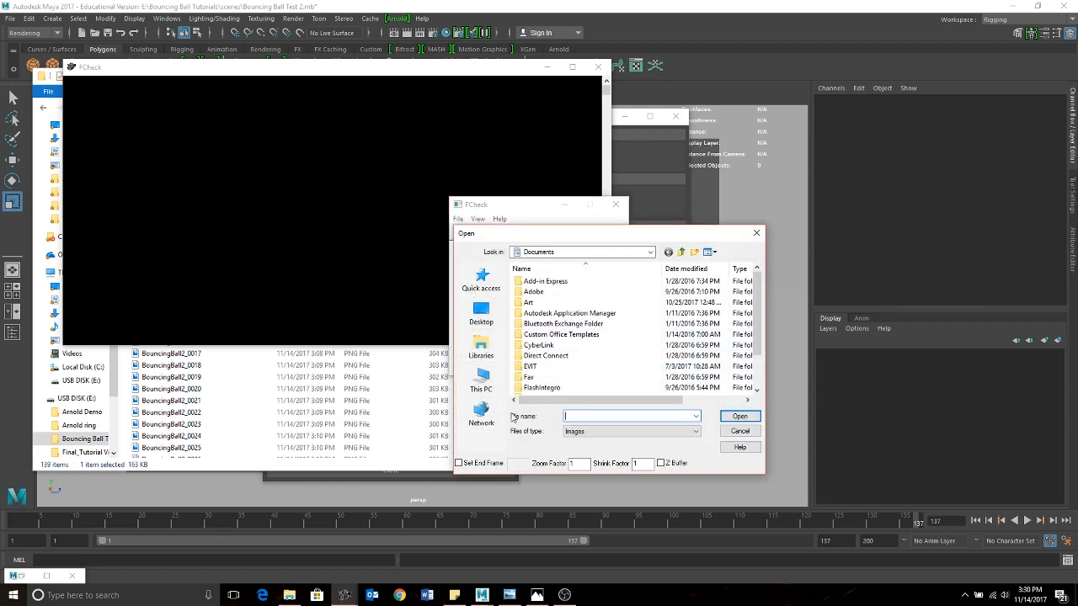
{"action": "left_click", "coordinate": [485, 381]}
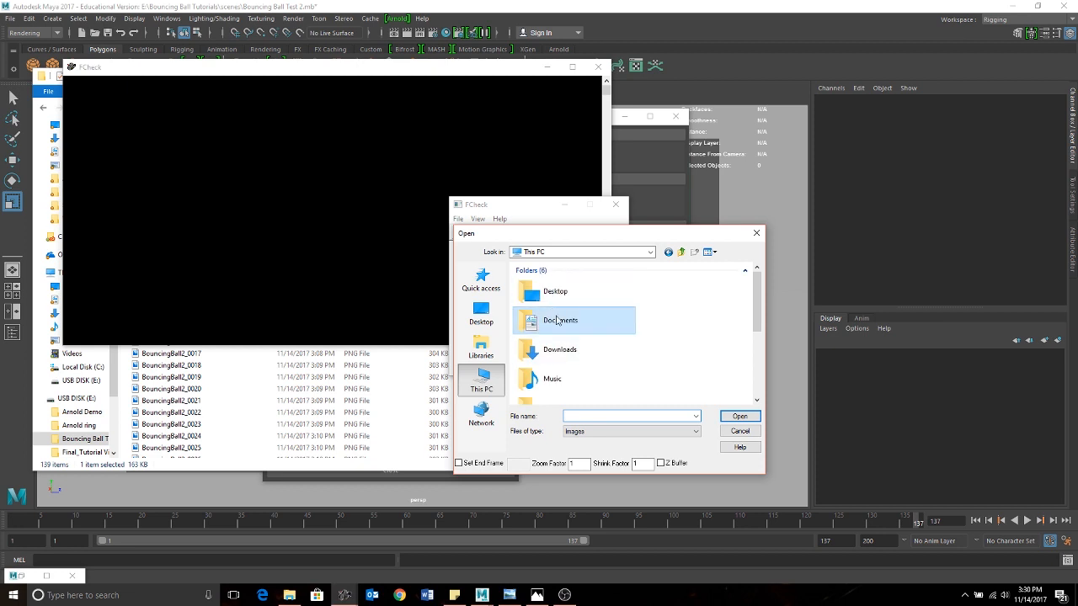
{"action": "scroll", "coordinate": [548, 329], "scroll_direction": "down", "scroll_amount": 5}
{"action": "double_click", "coordinate": [563, 384]}
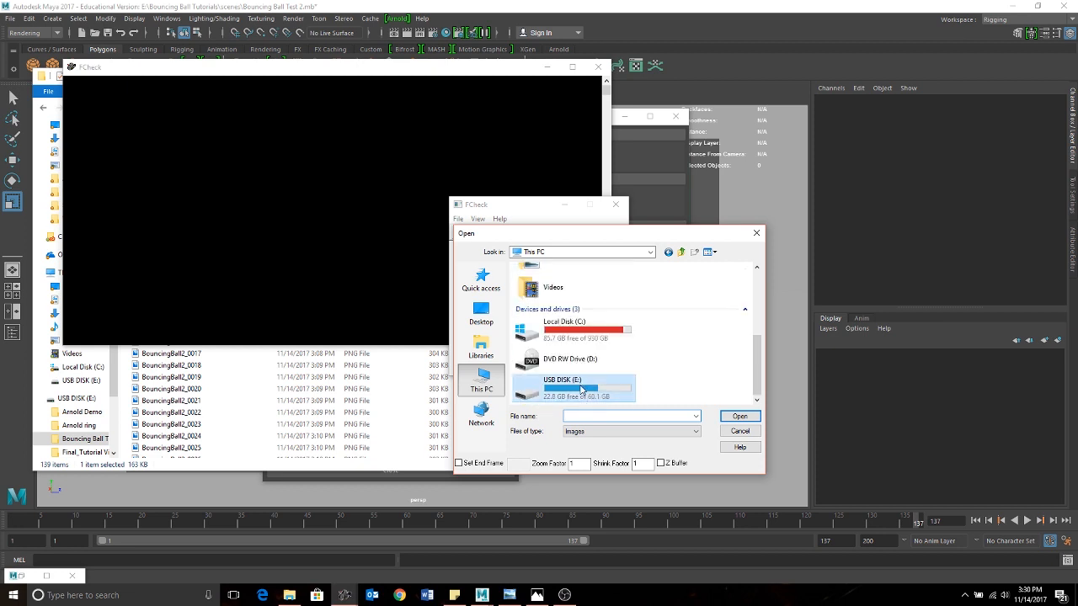
{"action": "double_click", "coordinate": [544, 303]}
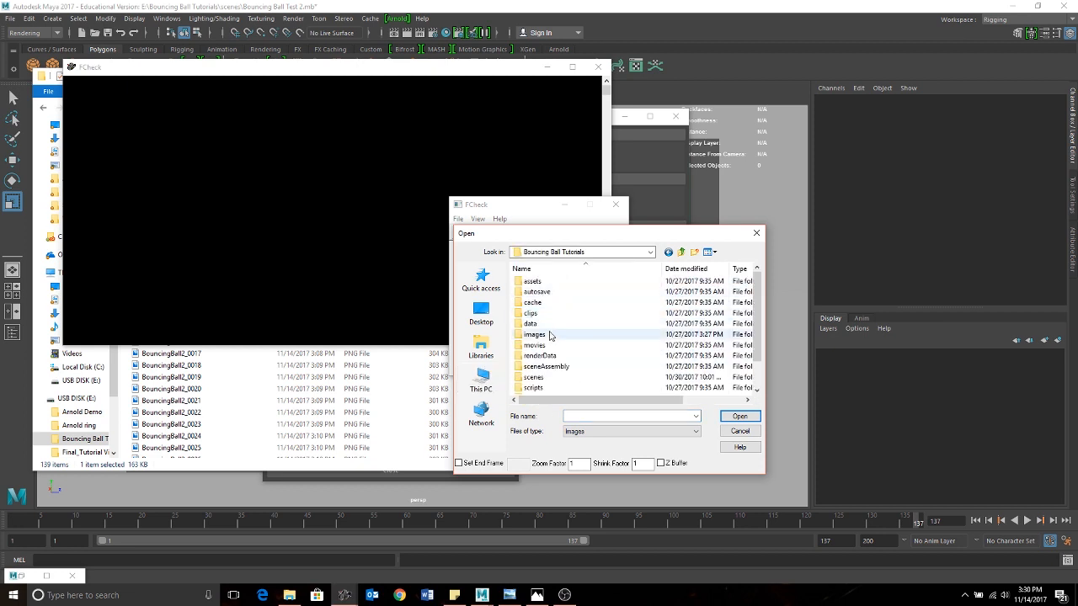
{"action": "double_click", "coordinate": [548, 335]}
{"action": "left_click", "coordinate": [549, 304]}
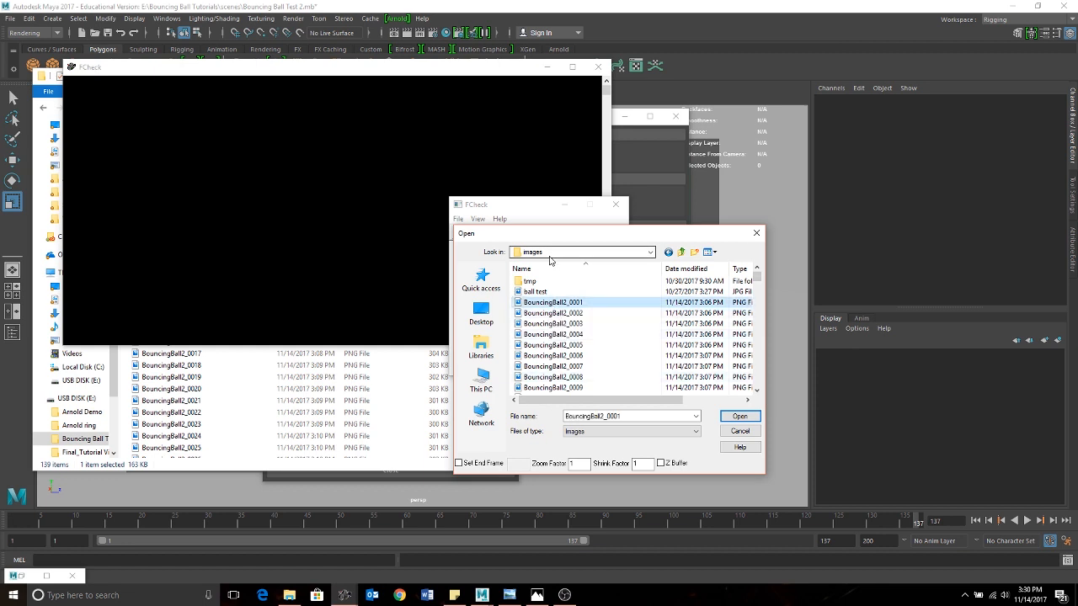
{"action": "left_click", "coordinate": [746, 416]}
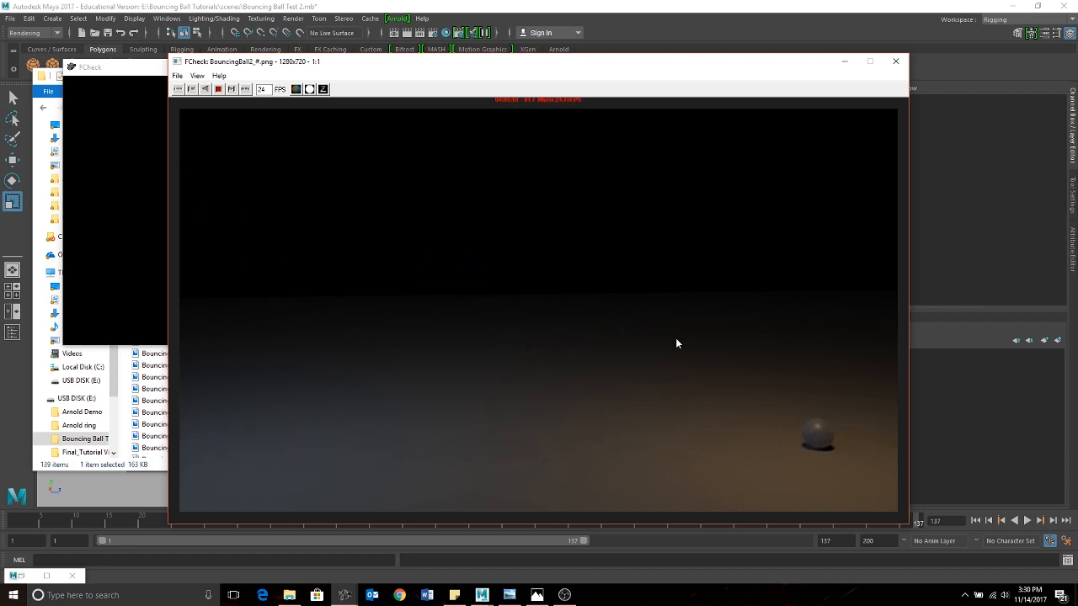
{"action": "left_click", "coordinate": [217, 89]}
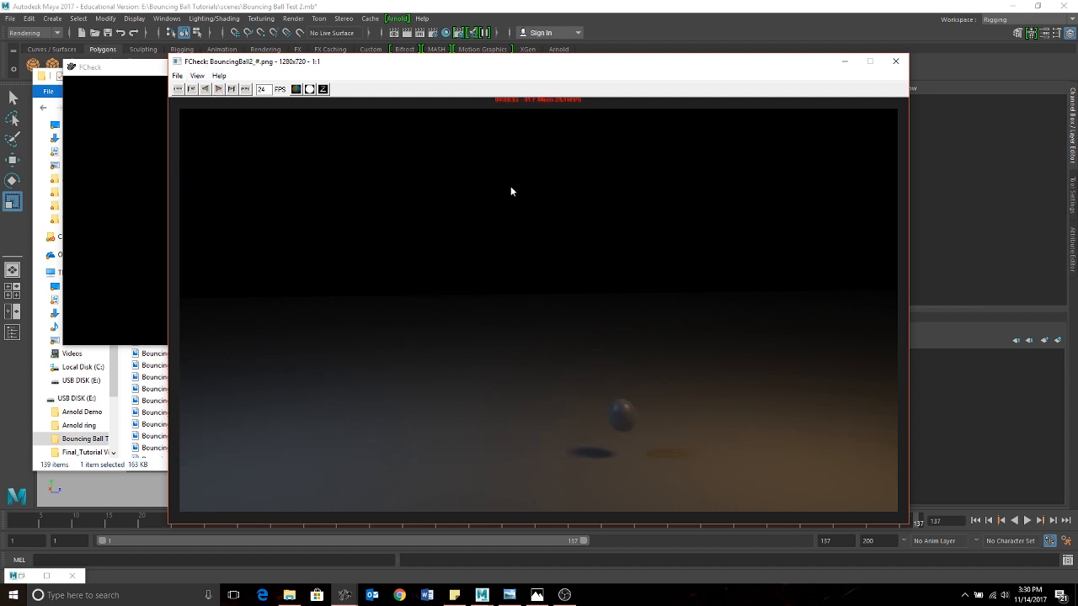
{"action": "left_click", "coordinate": [898, 63]}
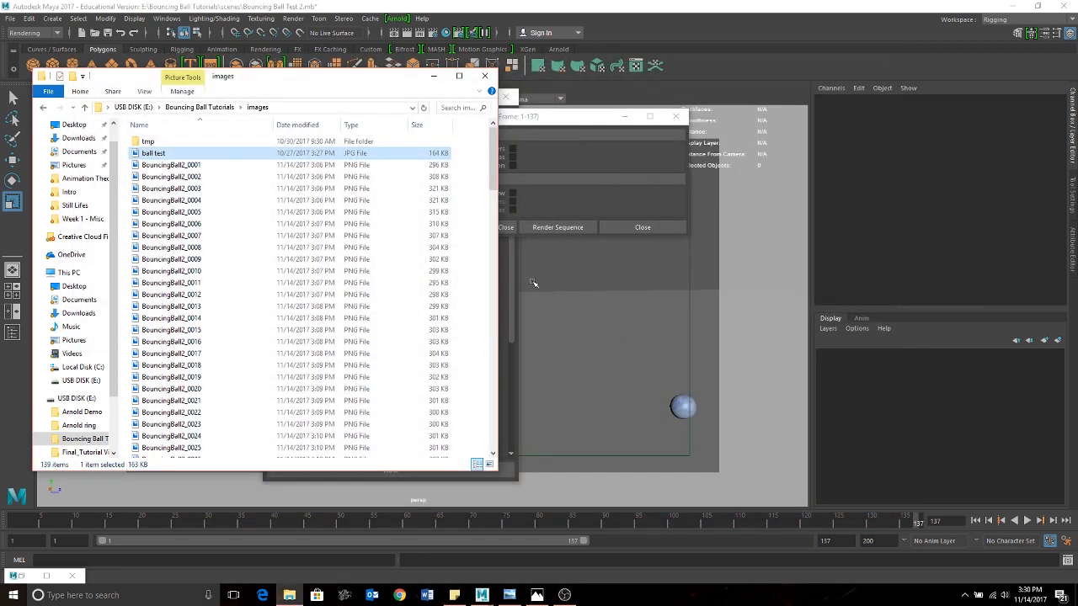
Return to Maya and review the Arnold Renderer sampling and Motion Blur options in the Render Settings
{"action": "left_click", "coordinate": [546, 22]}
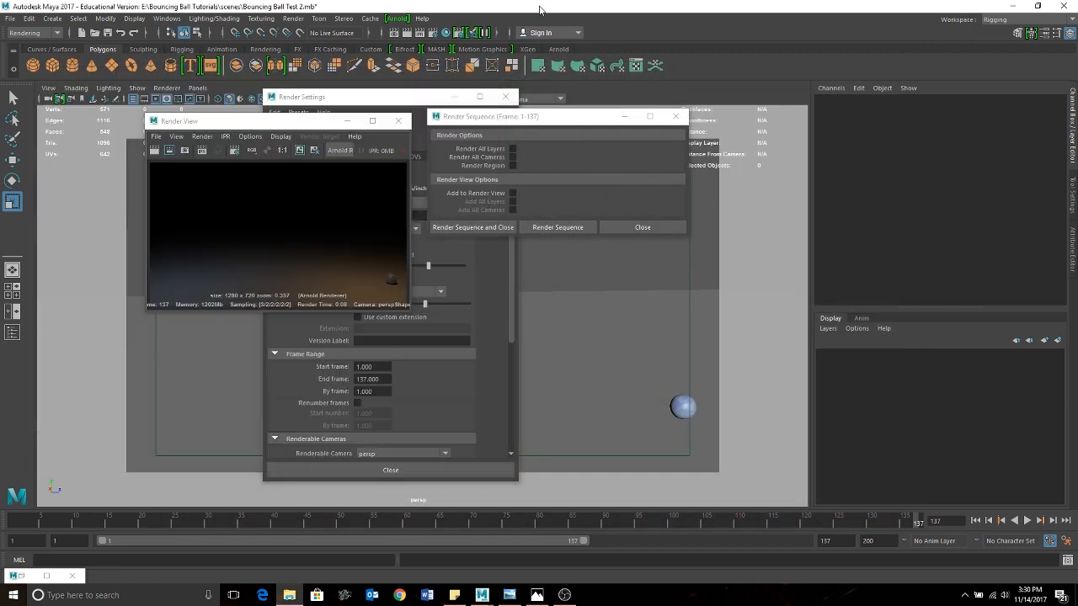
{"action": "left_click", "coordinate": [358, 101]}
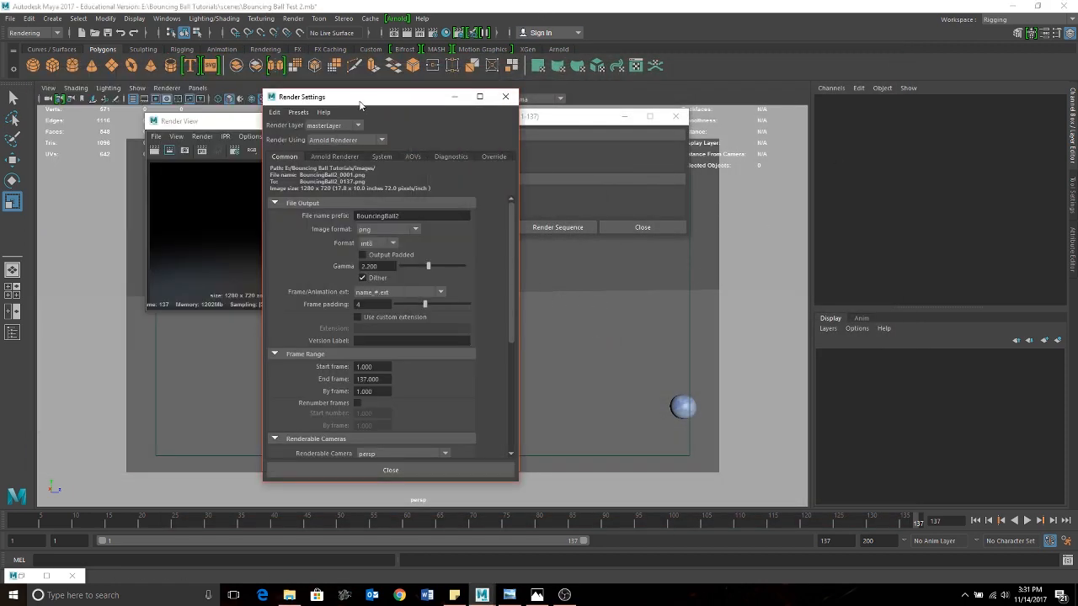
{"action": "left_click", "coordinate": [337, 156]}
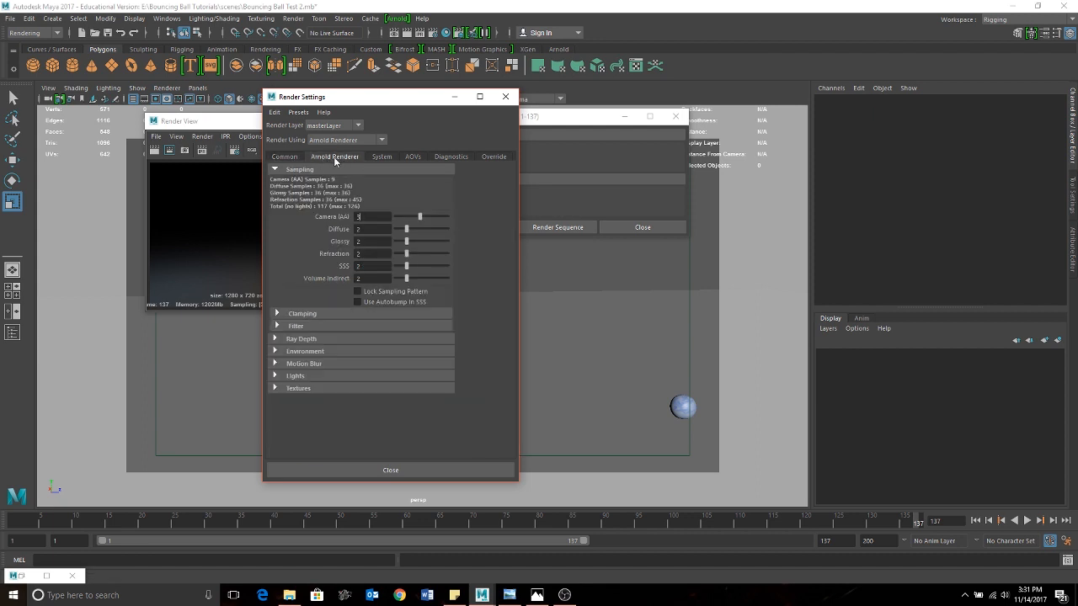
{"action": "left_click", "coordinate": [275, 364]}
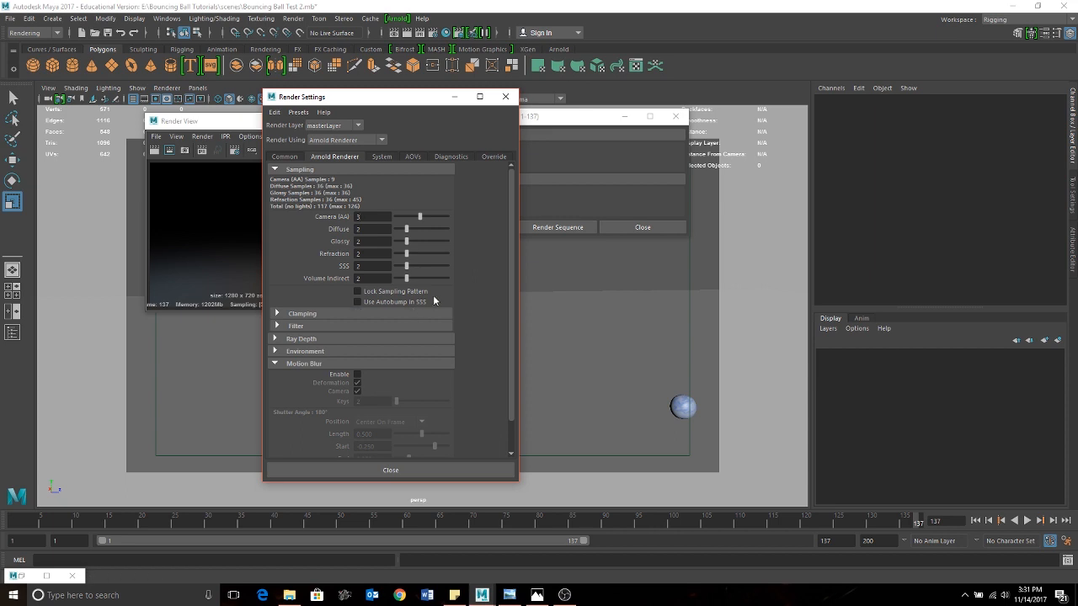
Bring up the rendered images folder, then find and launch Adobe Premiere Pro CC 2015
{"action": "left_click", "coordinate": [289, 595]}
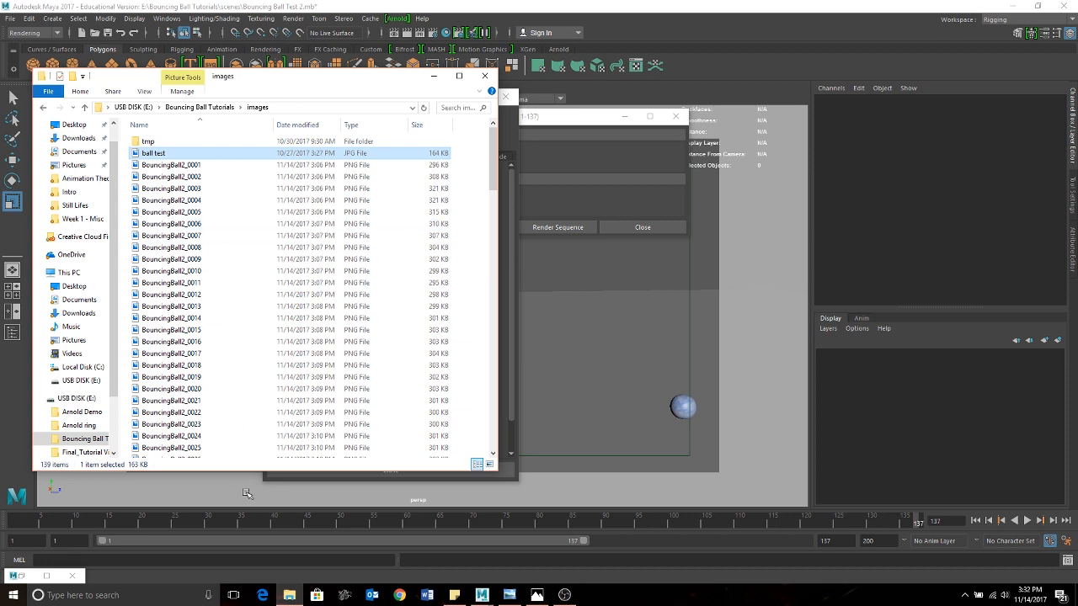
{"action": "left_click", "coordinate": [133, 596]}
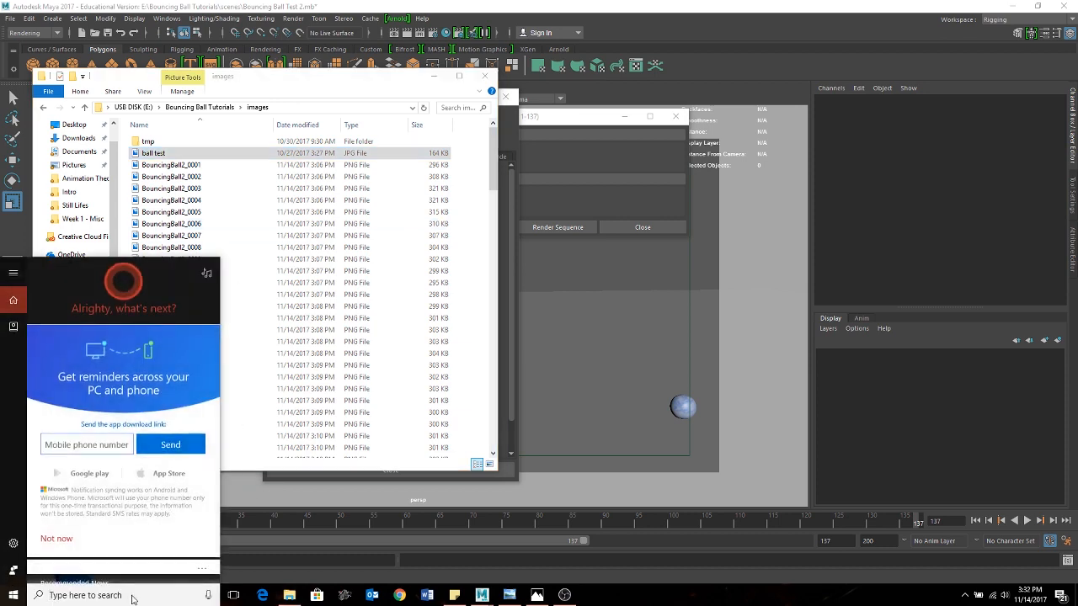
{"action": "type", "text": "pre"}
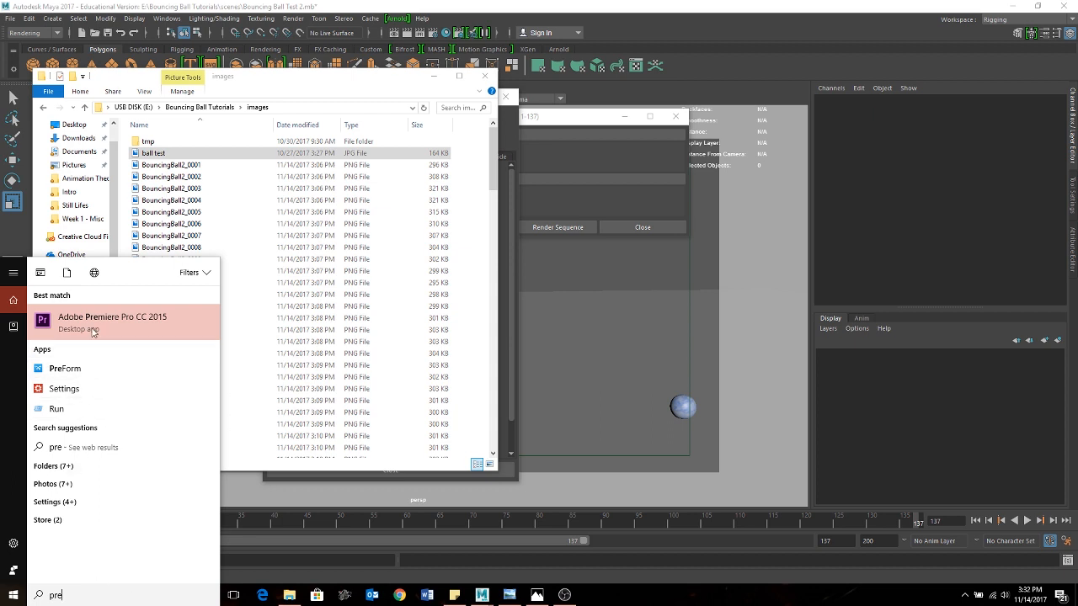
{"action": "left_click", "coordinate": [90, 325]}
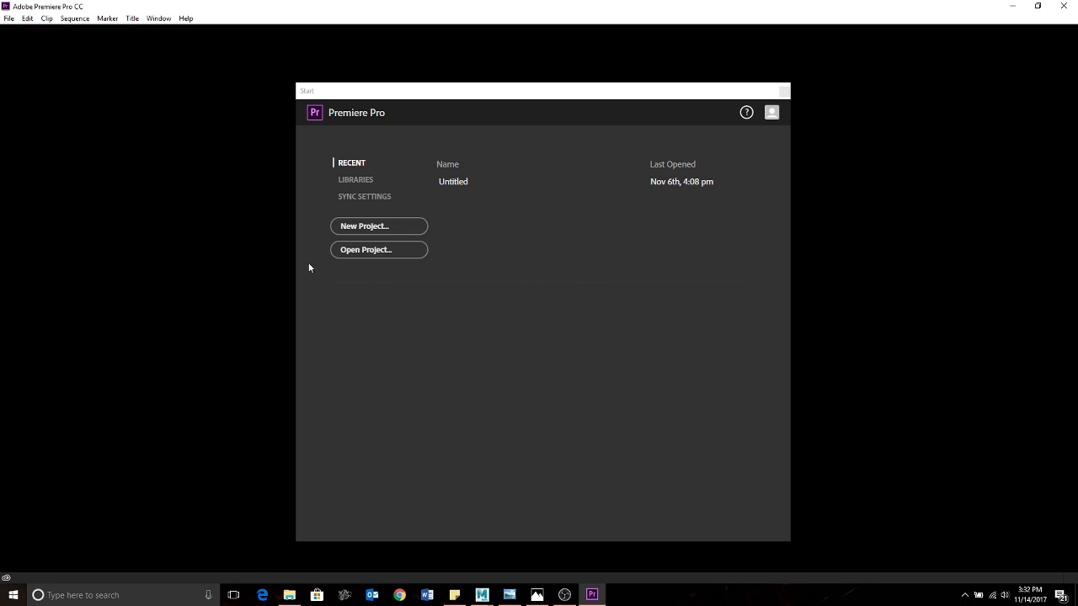
Start a new project and name it BouncingBall2
{"action": "left_click", "coordinate": [366, 227]}
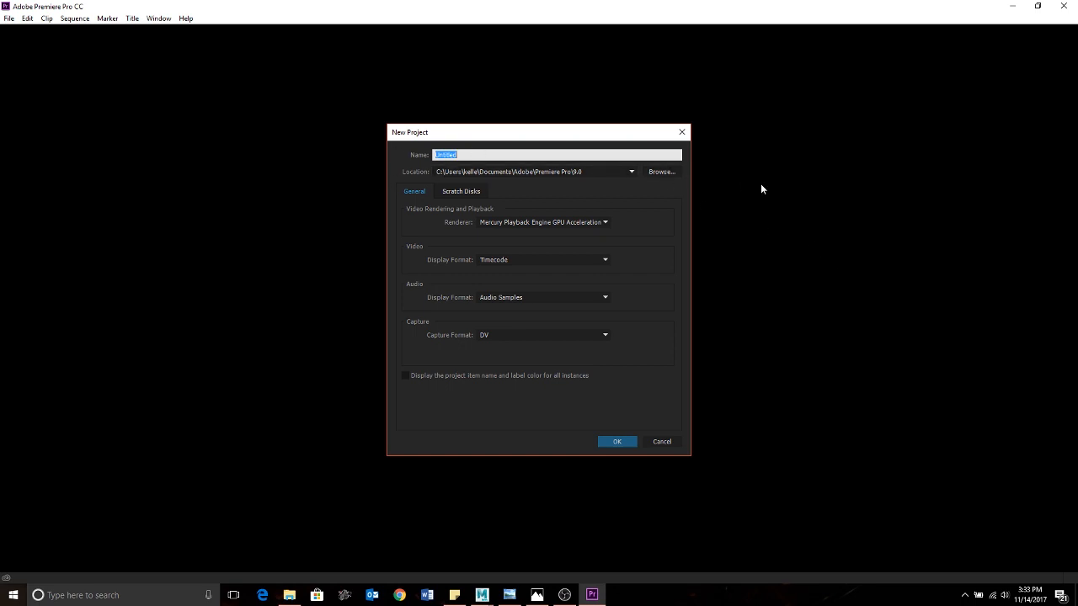
{"action": "left_click_drag", "start_coordinate": [463, 155], "coordinate": [429, 151]}
{"action": "type", "text": "Bouncing"}
{"action": "left_click_drag", "start_coordinate": [443, 154], "coordinate": [448, 155]}
{"action": "left_click", "coordinate": [445, 155]}
{"action": "left_click", "coordinate": [462, 155]}
{"action": "type", "text": "Ball2"}
Set the project location to the Bouncing Ball Tutorials folder on USB DISK (E:) and create the project
{"action": "left_click", "coordinate": [662, 173]}
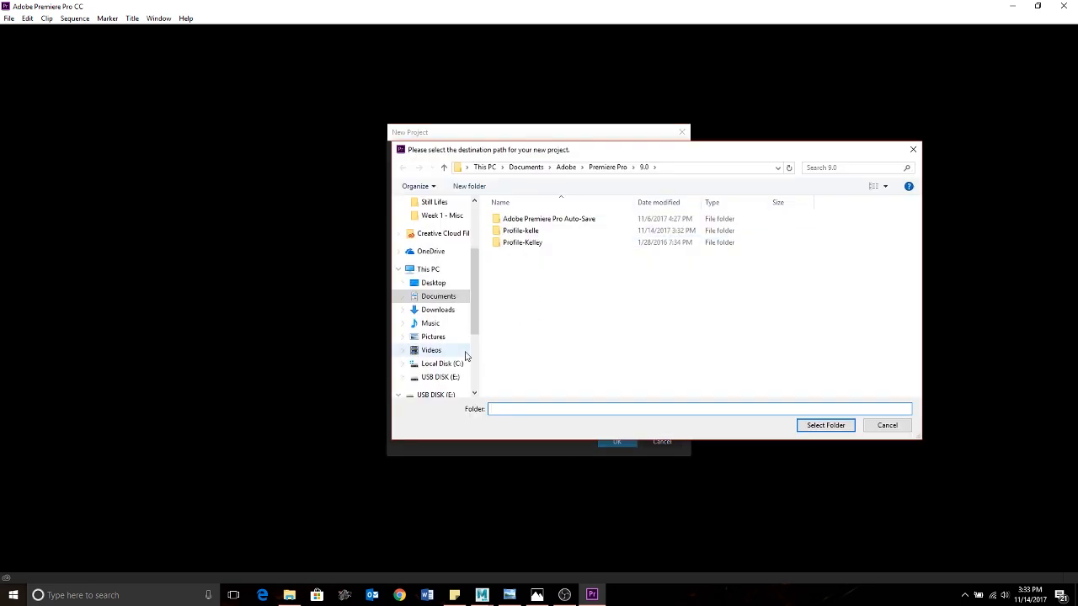
{"action": "left_click", "coordinate": [439, 377]}
{"action": "double_click", "coordinate": [539, 243]}
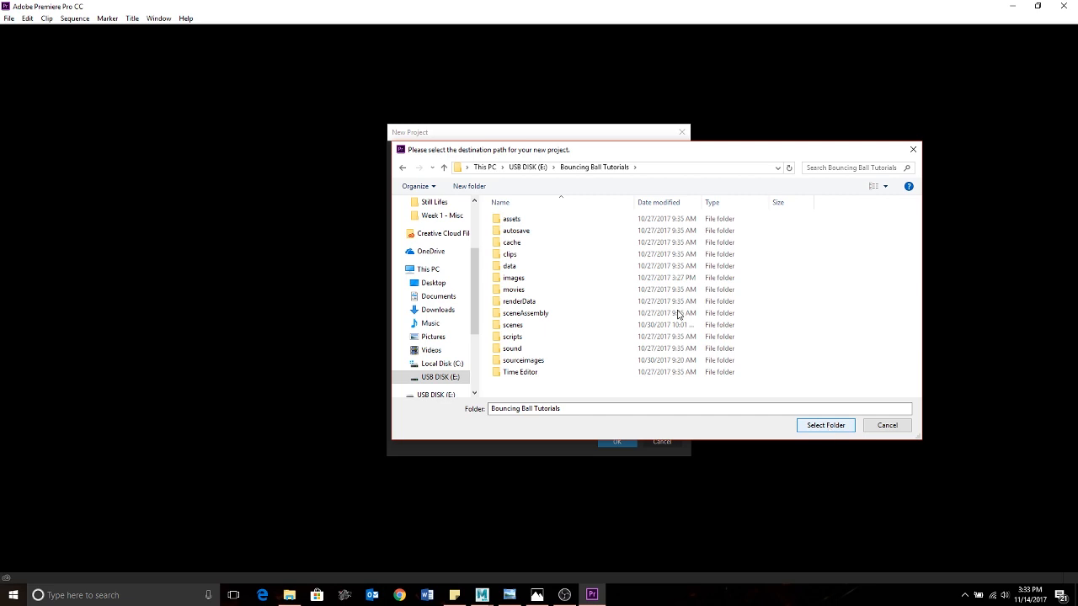
{"action": "left_click", "coordinate": [528, 166]}
{"action": "left_click", "coordinate": [535, 242]}
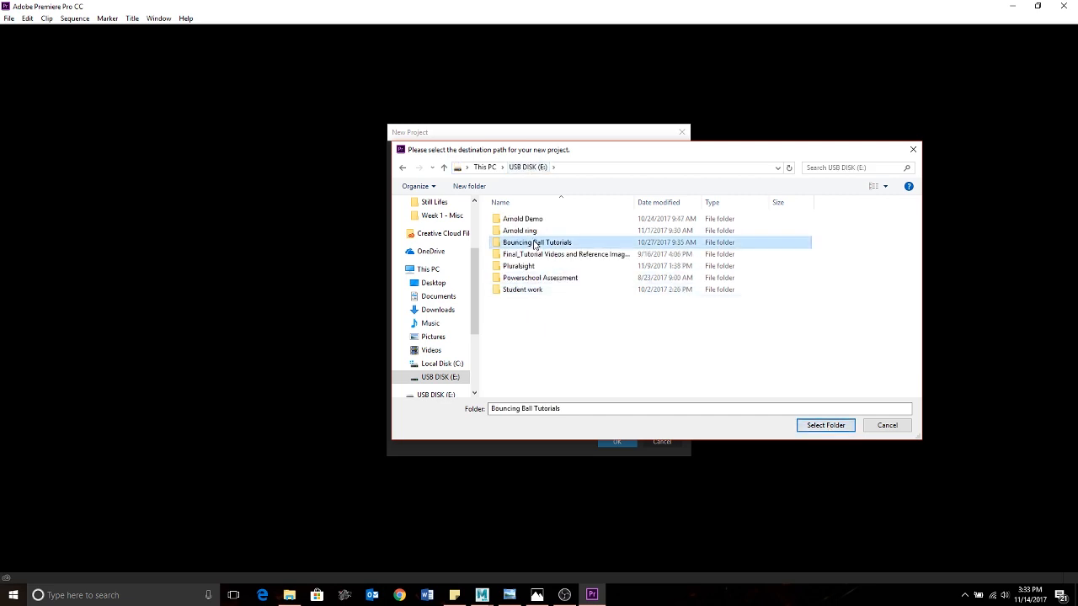
{"action": "left_click", "coordinate": [824, 426]}
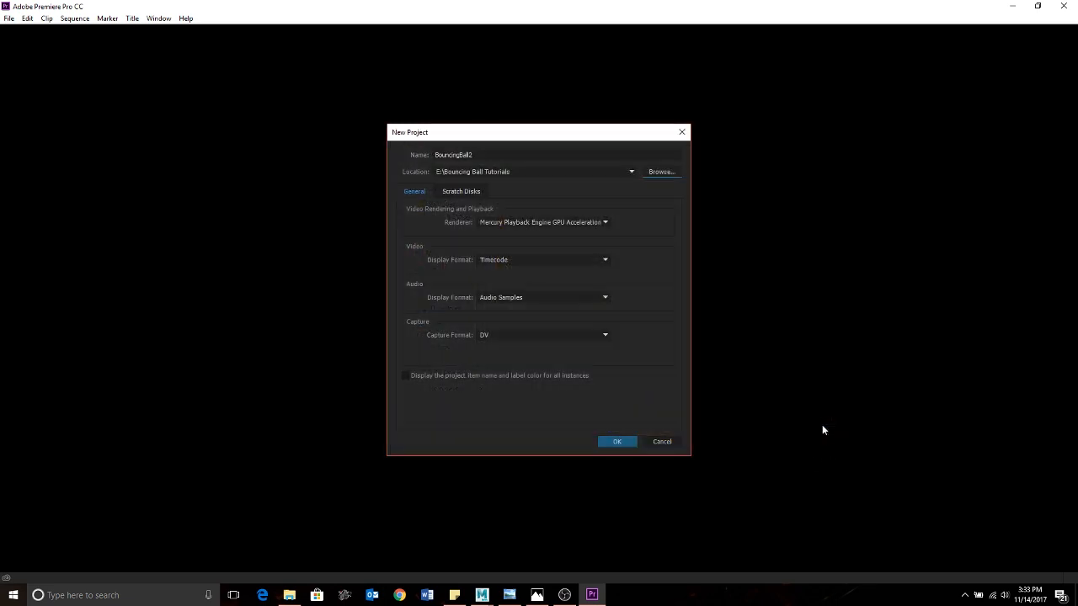
{"action": "left_click", "coordinate": [633, 442]}
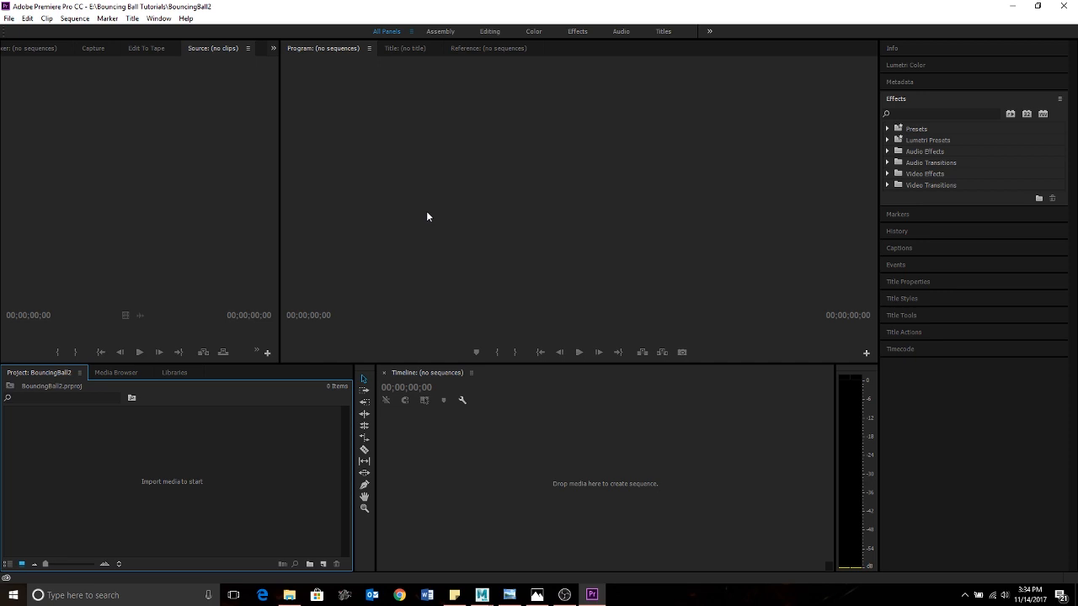
Import the rendered PNGs from the Bouncing Ball Tutorials images folder on USB DISK (E:) as an image sequence starting at BouncingBall2_0001
{"action": "left_click", "coordinate": [8, 18]}
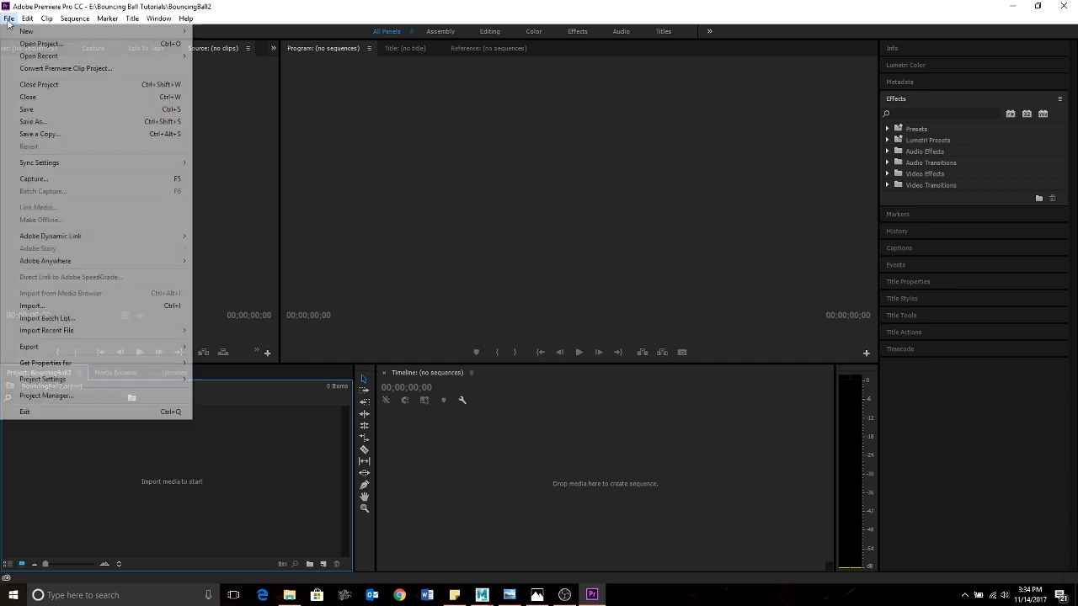
{"action": "left_click", "coordinate": [42, 308]}
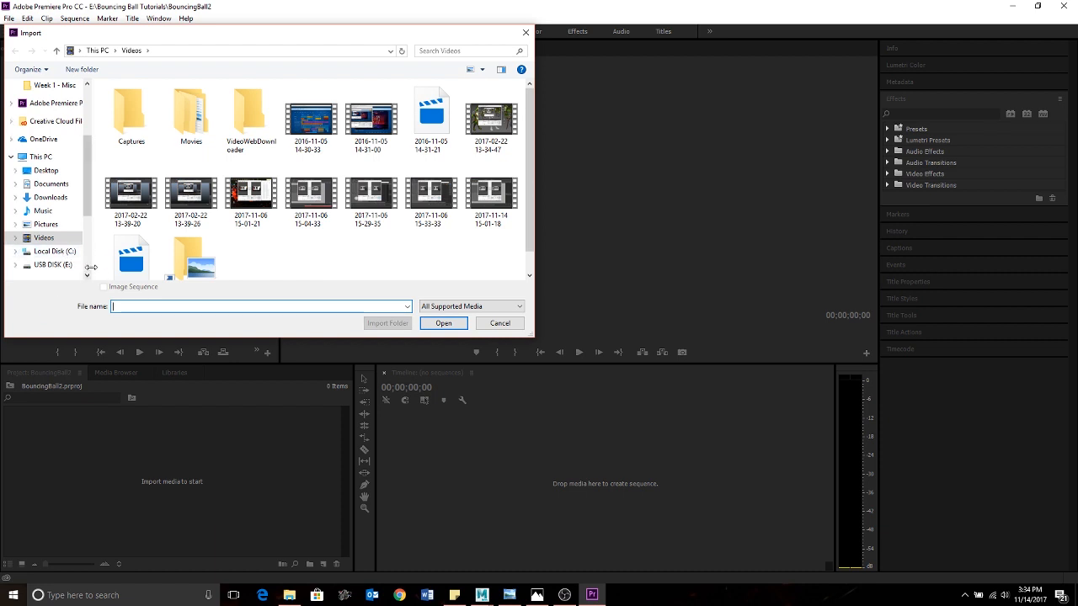
{"action": "left_click", "coordinate": [63, 264]}
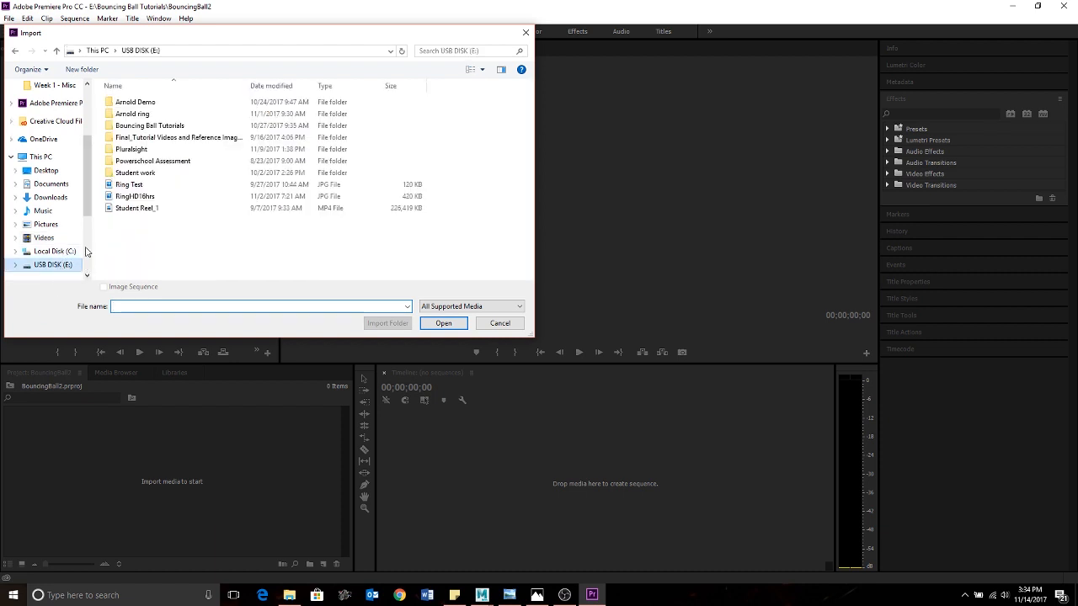
{"action": "double_click", "coordinate": [135, 126]}
{"action": "double_click", "coordinate": [126, 161]}
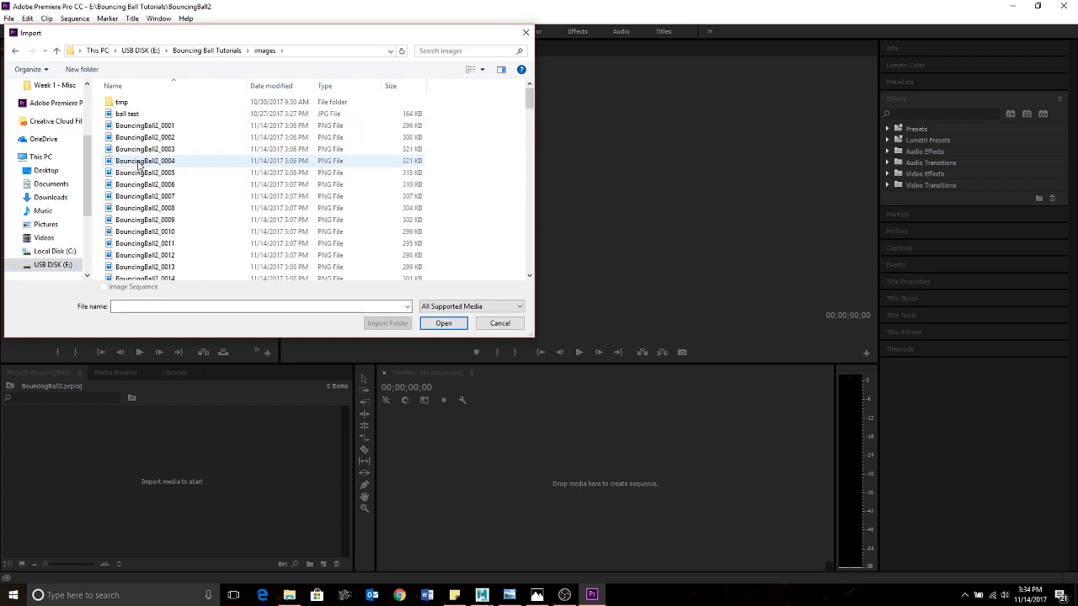
{"action": "left_click", "coordinate": [143, 127]}
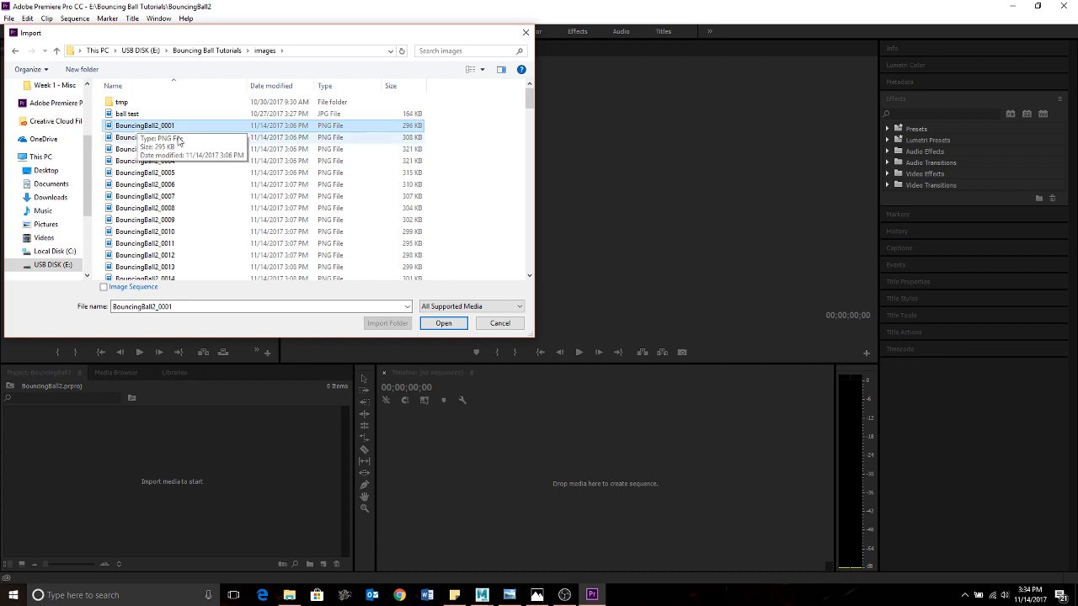
{"action": "left_click", "coordinate": [103, 287]}
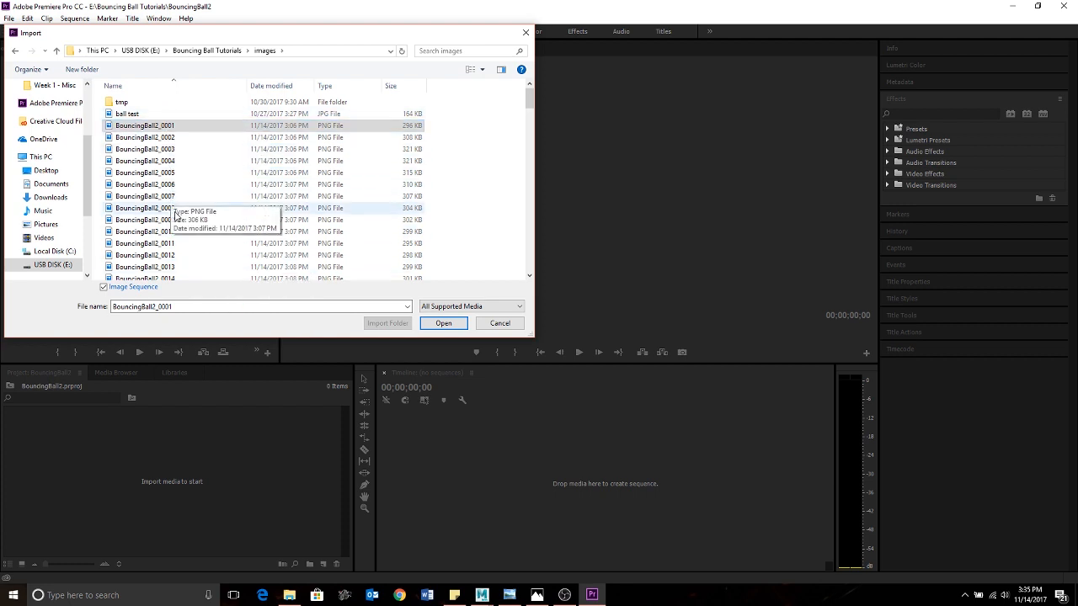
{"action": "mouse_move", "coordinate": [530, 101]}
{"action": "left_mouse_down"}
{"action": "mouse_move", "coordinate": [529, 118]}
{"action": "mouse_move", "coordinate": [529, 99]}
{"action": "left_mouse_up"}
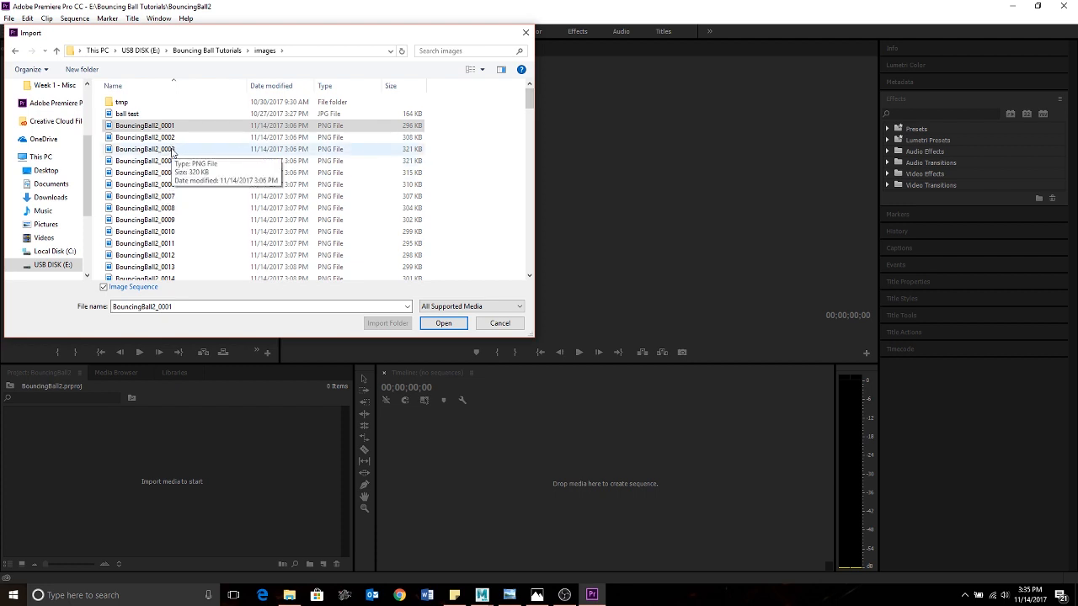
{"action": "left_click", "coordinate": [443, 324]}
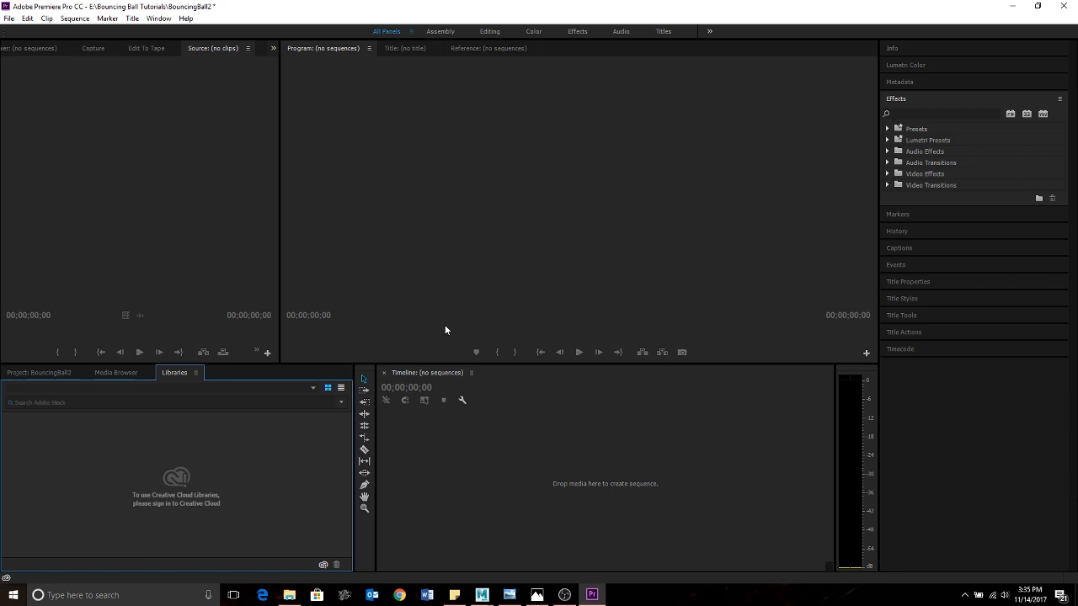
Create a sequence on the timeline from the imported BouncingBall2_0001.png clip in the project and play it back
{"action": "left_click", "coordinate": [35, 373]}
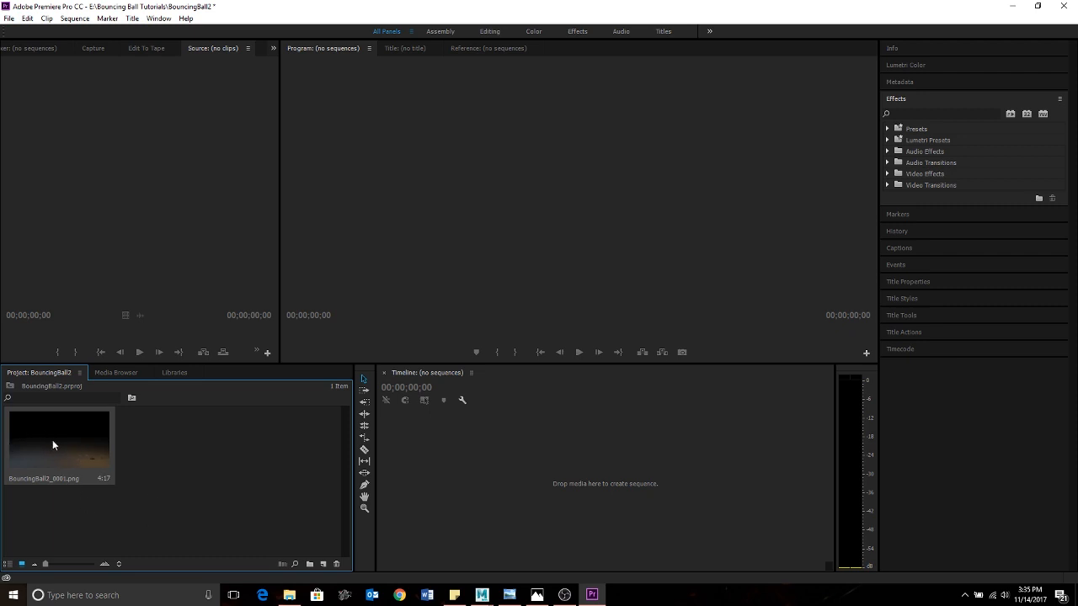
{"action": "left_click_drag", "start_coordinate": [55, 439], "coordinate": [497, 447]}
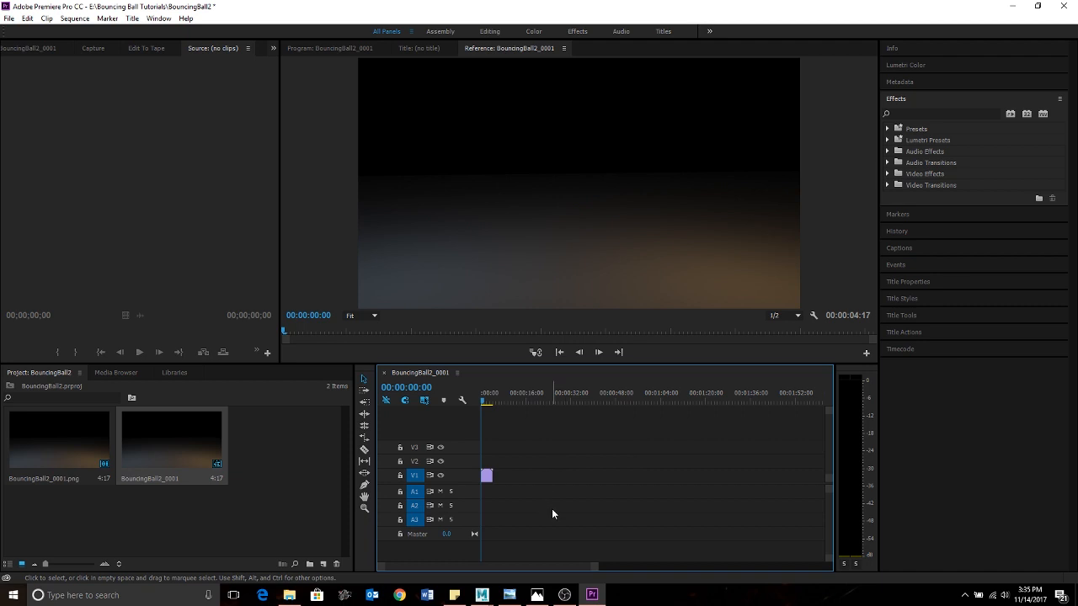
{"action": "key", "text": "space"}
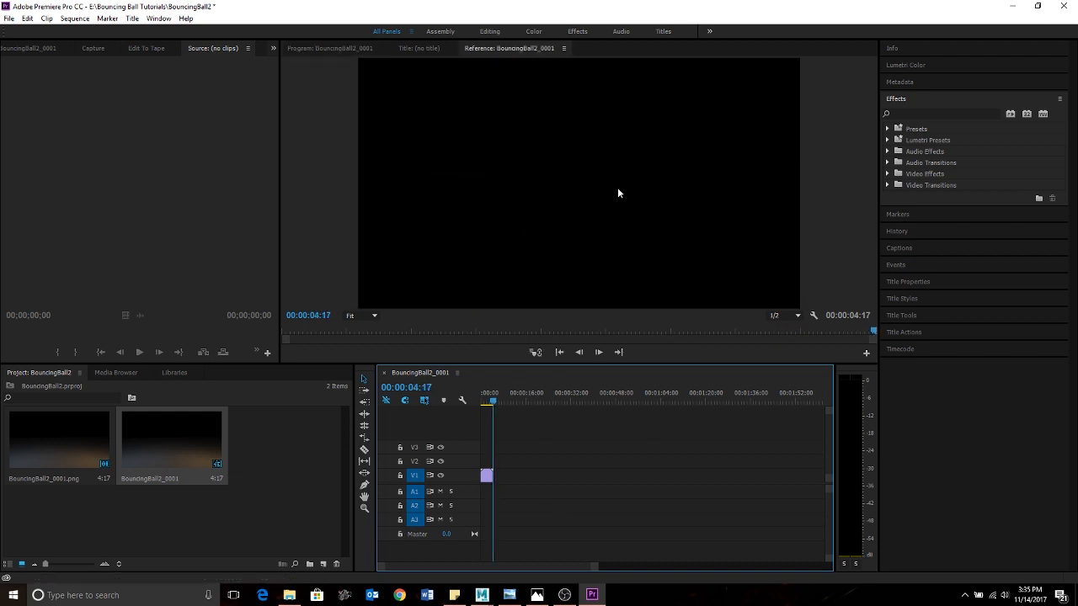
{"action": "key", "text": "space"}
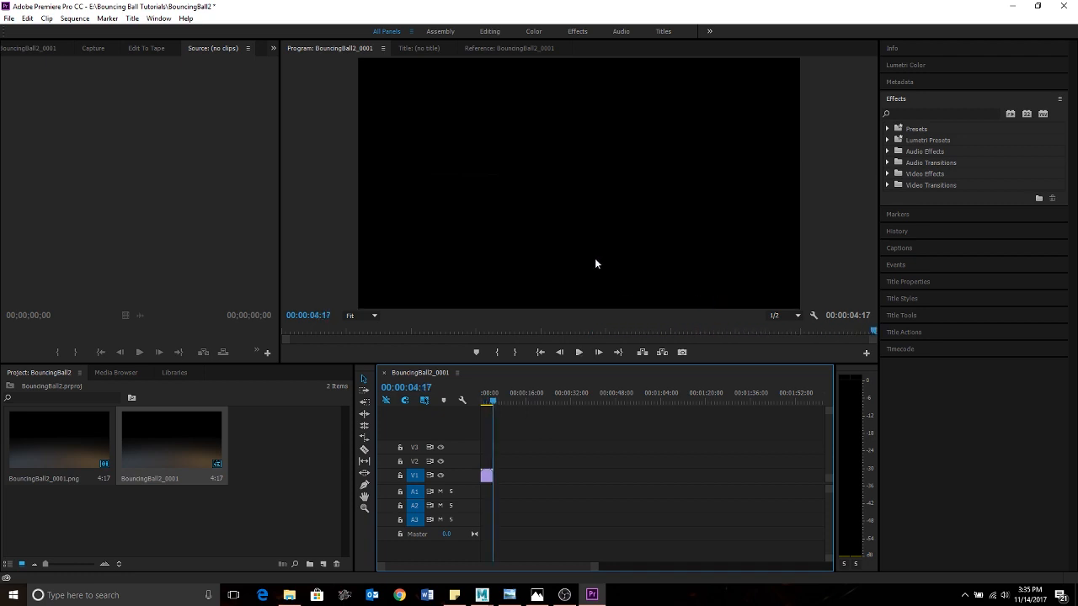
Open the media export settings for the BouncingBall2_0001 sequence and choose H.264 as the format
{"action": "left_click", "coordinate": [9, 19]}
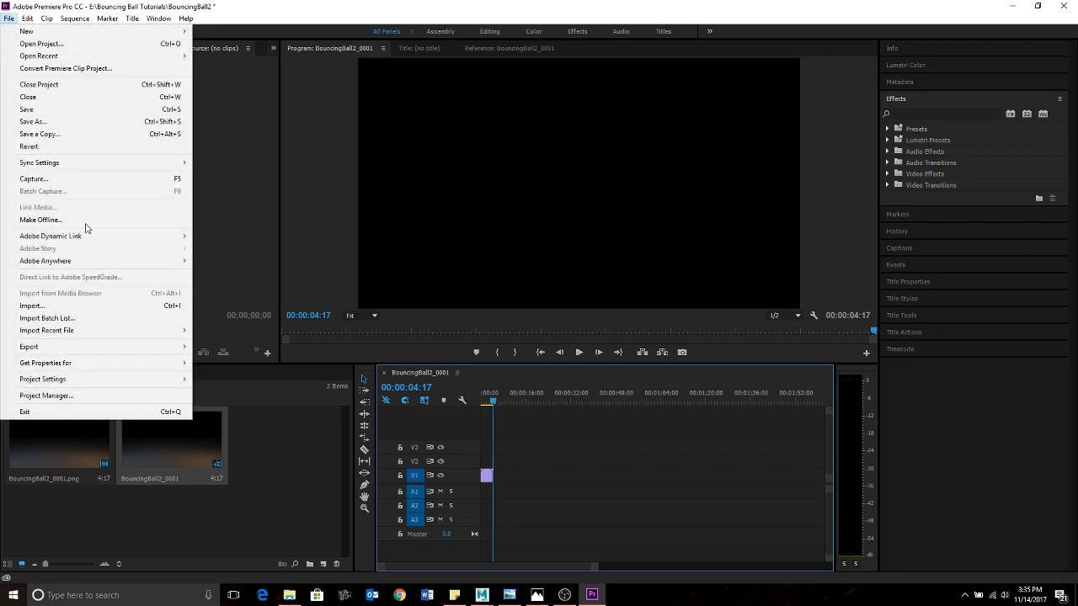
{"action": "mouse_move", "coordinate": [184, 351]}
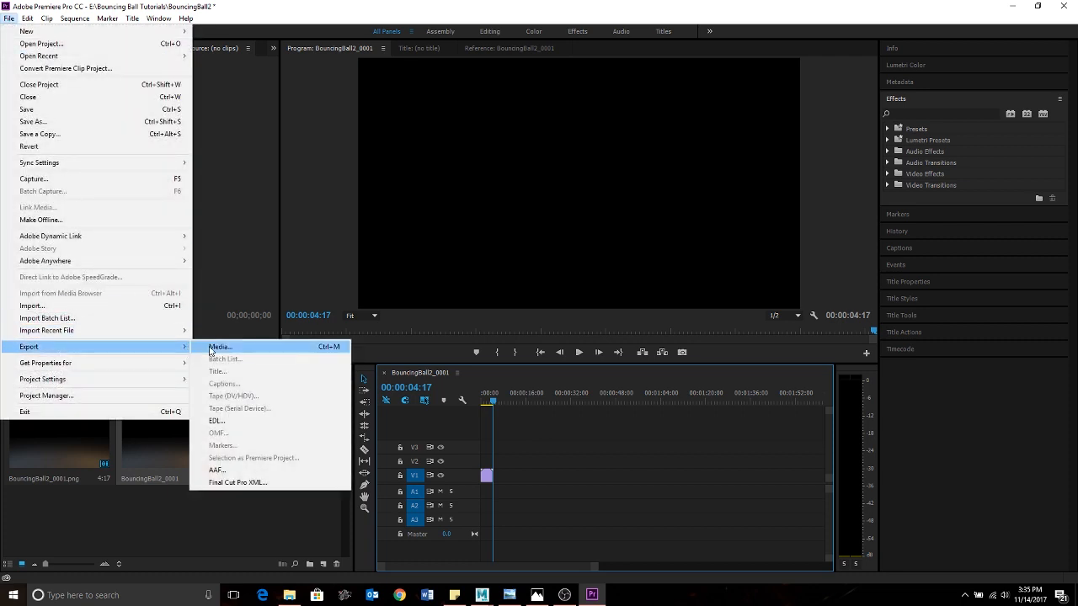
{"action": "left_click", "coordinate": [216, 348]}
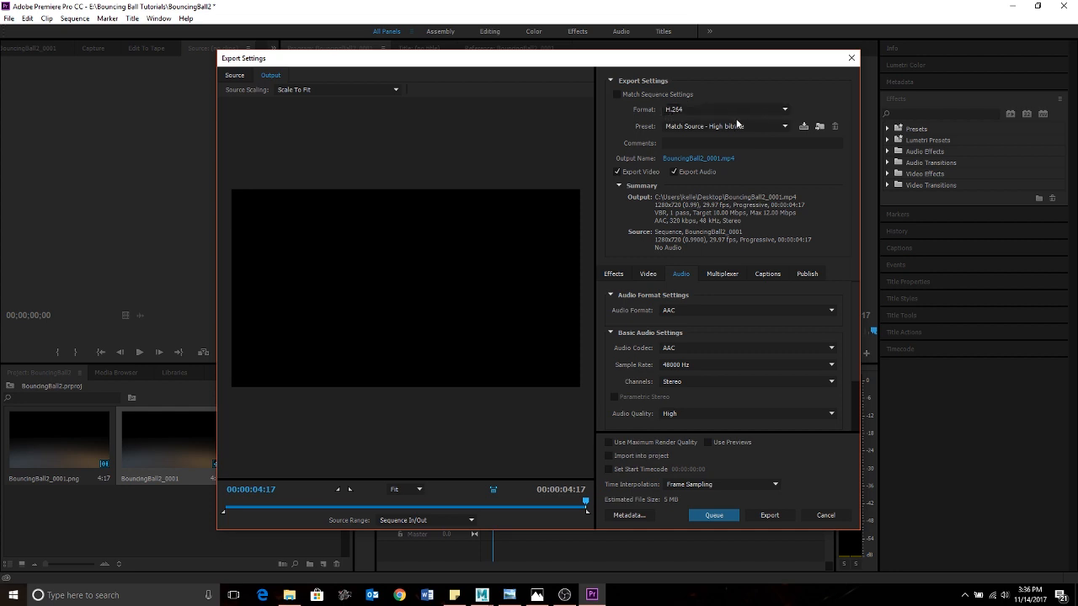
{"action": "left_click", "coordinate": [783, 110]}
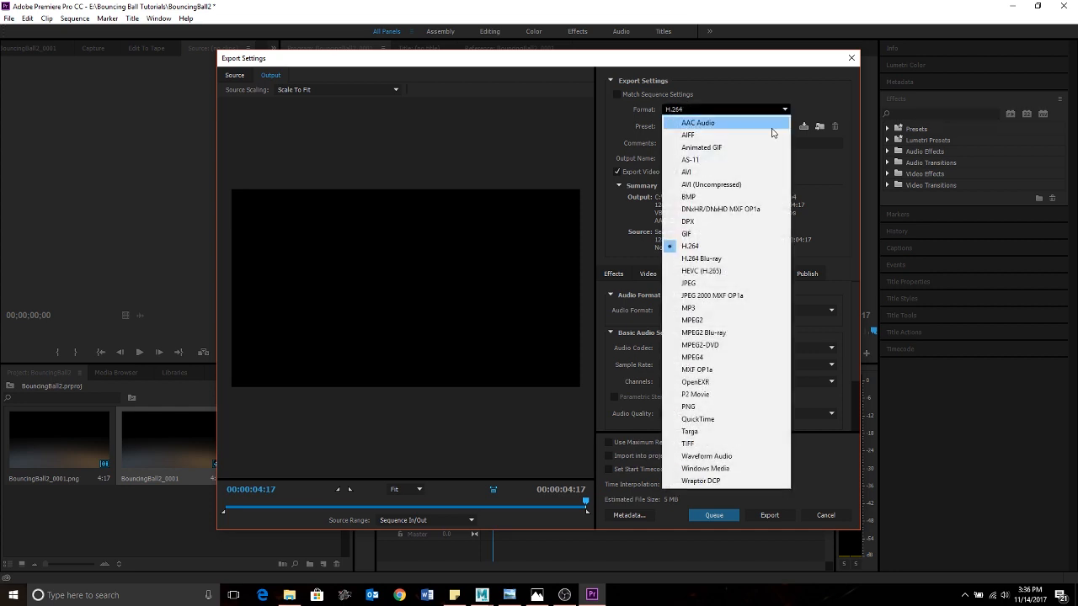
{"action": "left_click", "coordinate": [699, 247]}
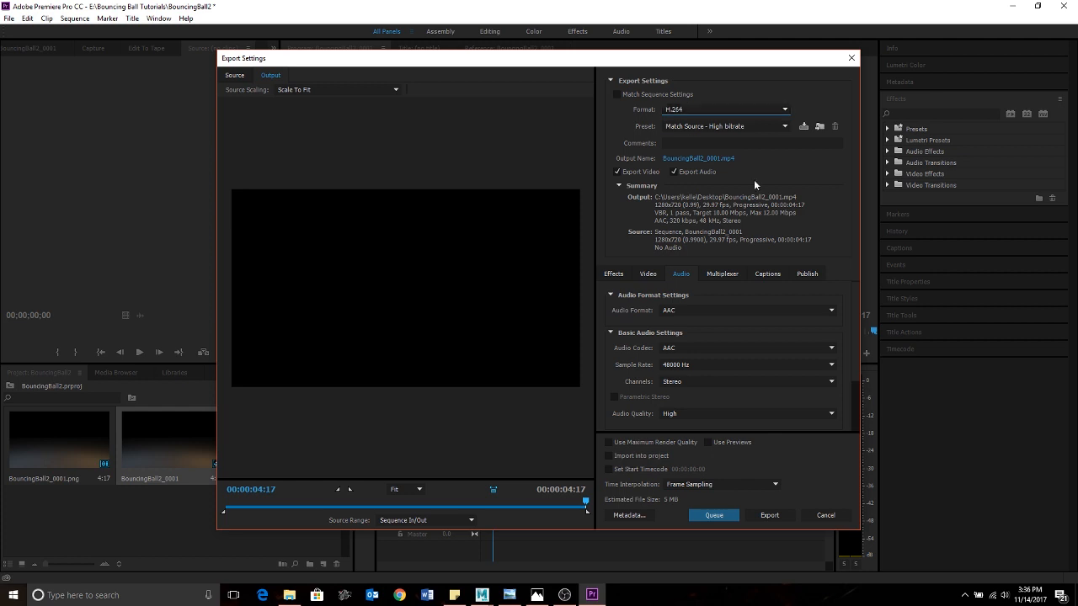
Set the output to BouncingBall2Render in the Bouncing Ball Tutorials movies folder on USB DISK (E:) and export the video
{"action": "left_click", "coordinate": [692, 159]}
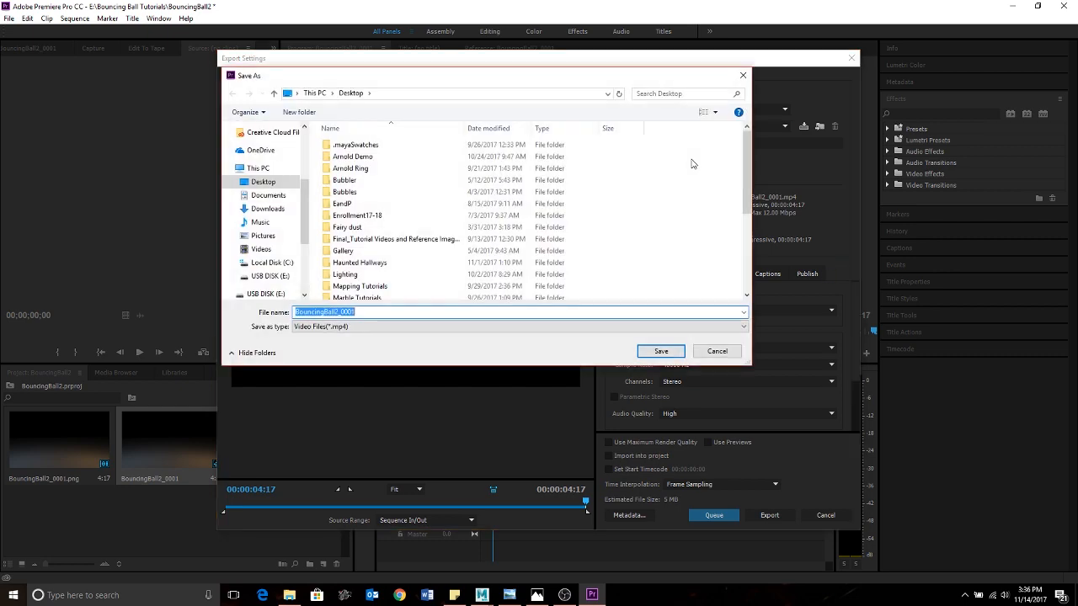
{"action": "left_click", "coordinate": [267, 297]}
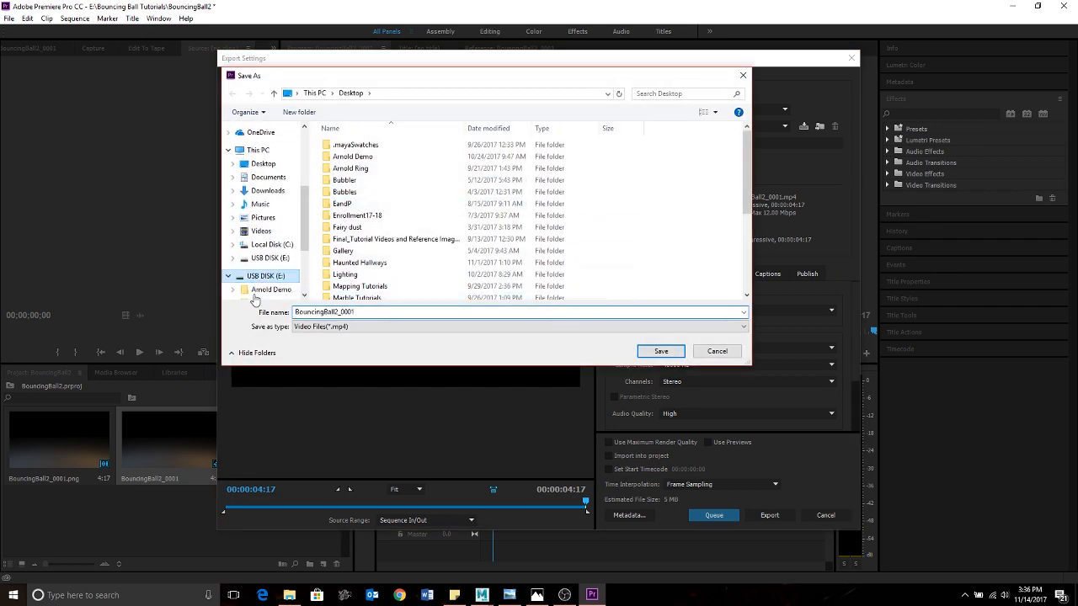
{"action": "double_click", "coordinate": [350, 168]}
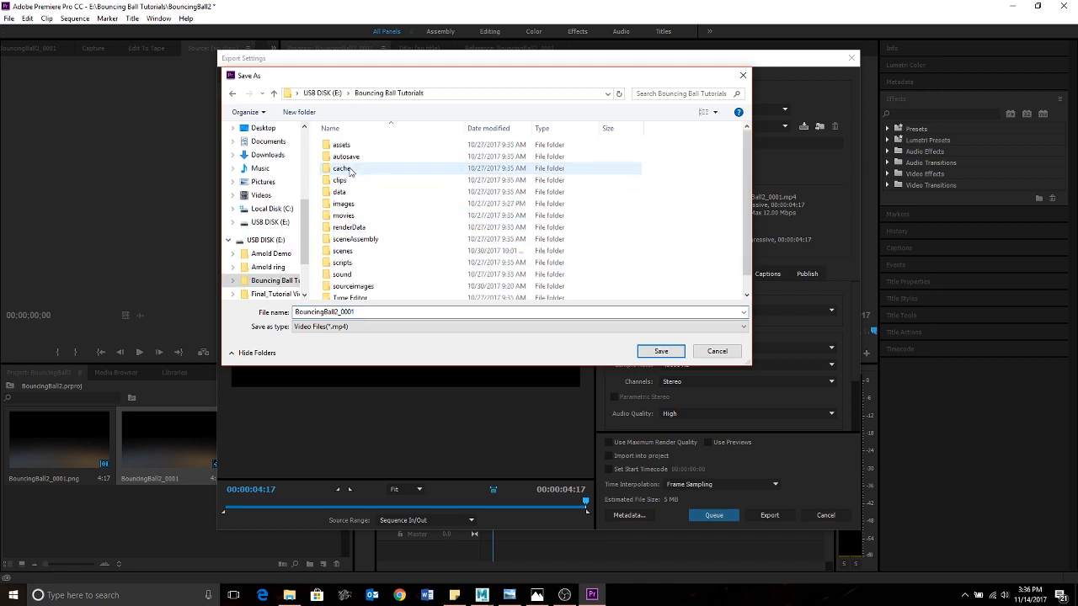
{"action": "double_click", "coordinate": [344, 215]}
{"action": "double_click", "coordinate": [365, 312]}
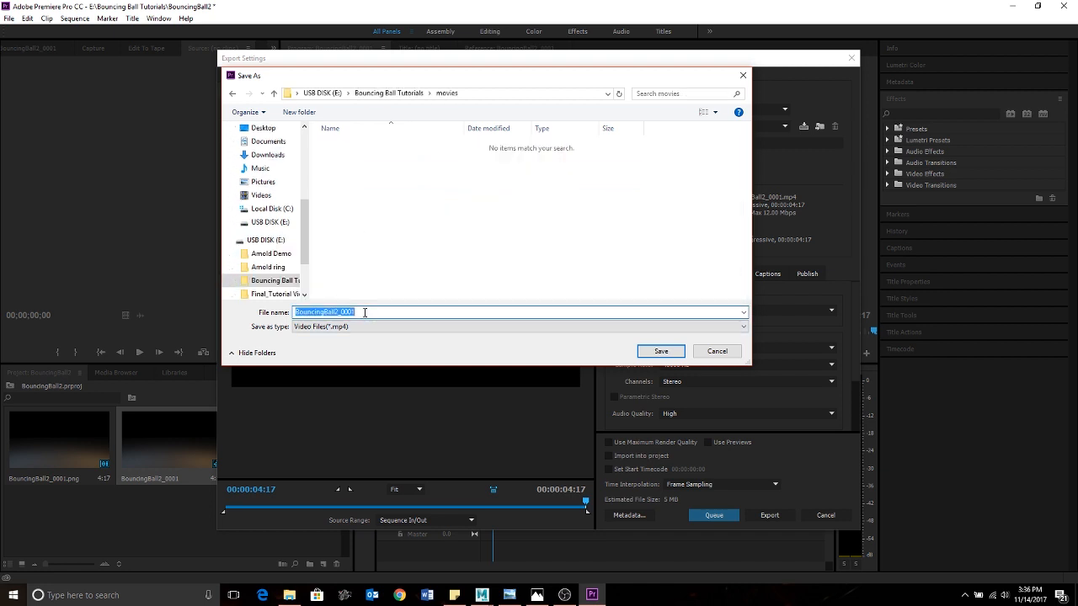
{"action": "left_click", "coordinate": [356, 312]}
{"action": "left_click_drag", "start_coordinate": [356, 312], "coordinate": [339, 312]}
{"action": "type", "text": "Render"}
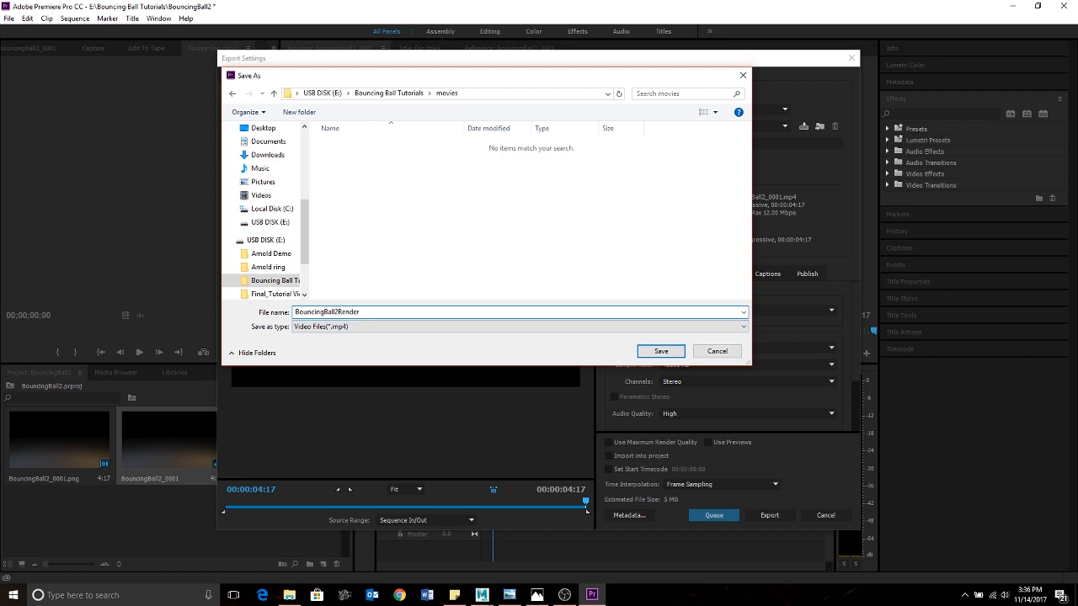
{"action": "left_click", "coordinate": [670, 352]}
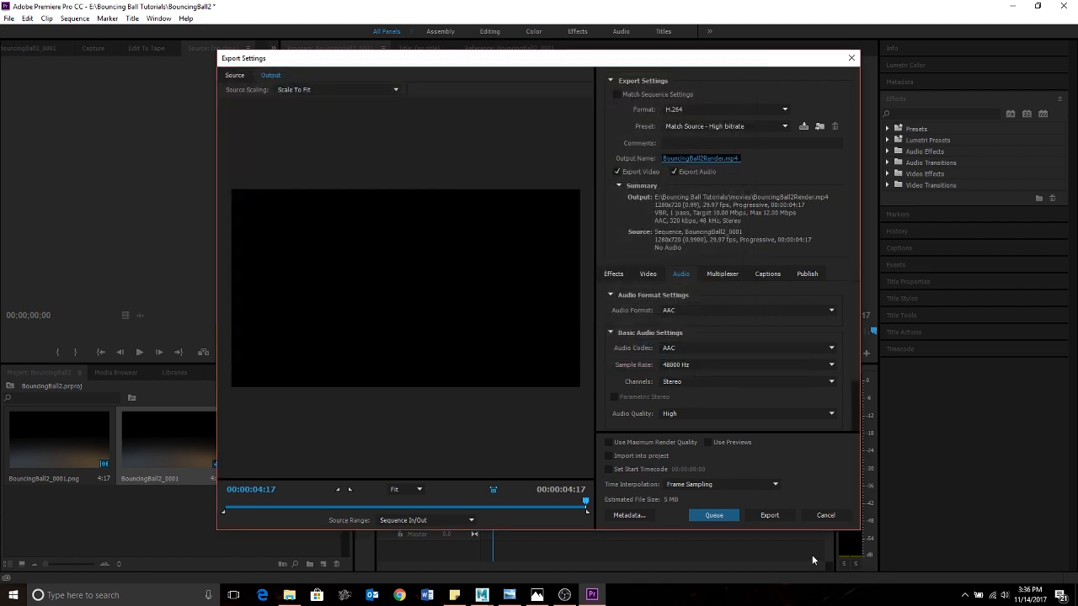
{"action": "left_click", "coordinate": [771, 516]}
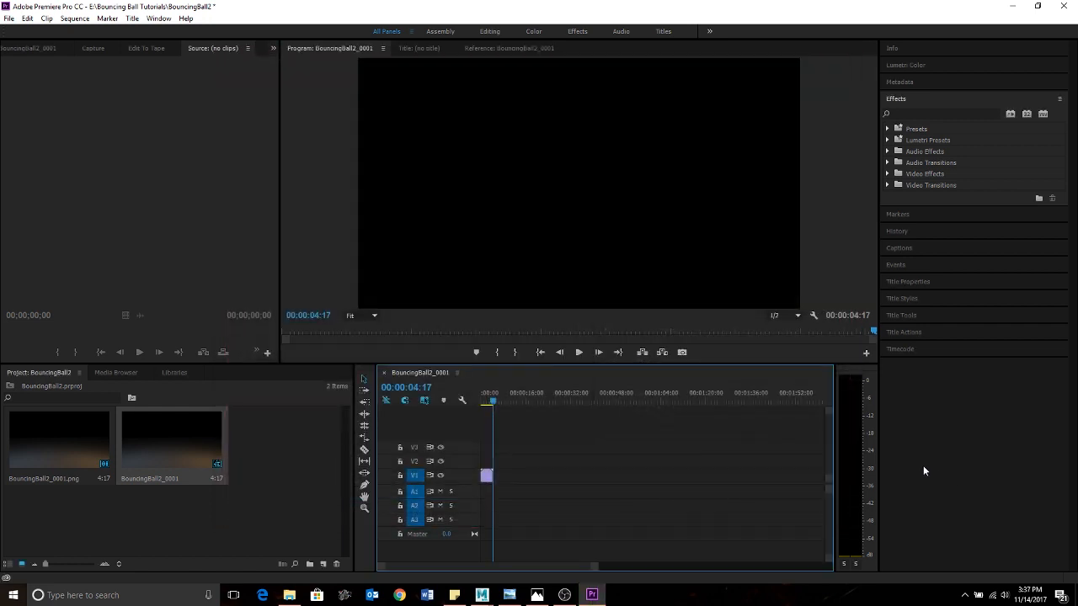
Switch to File Explorer, open the movies folder in Bouncing Ball Tutorials and play the BouncingBall2Render MP4 video
{"action": "left_click", "coordinate": [290, 597]}
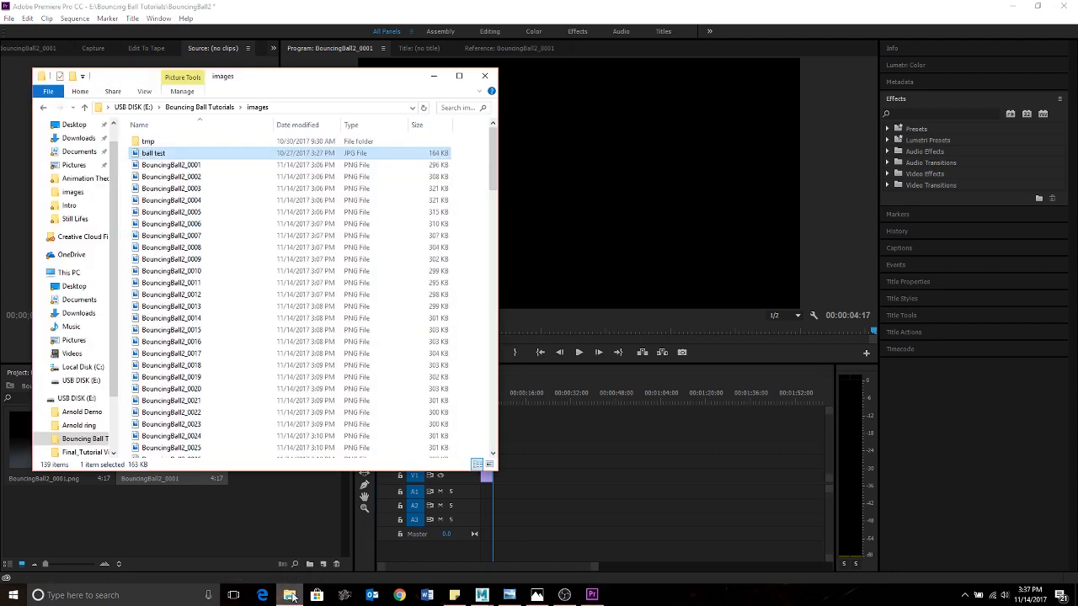
{"action": "left_click", "coordinate": [173, 109]}
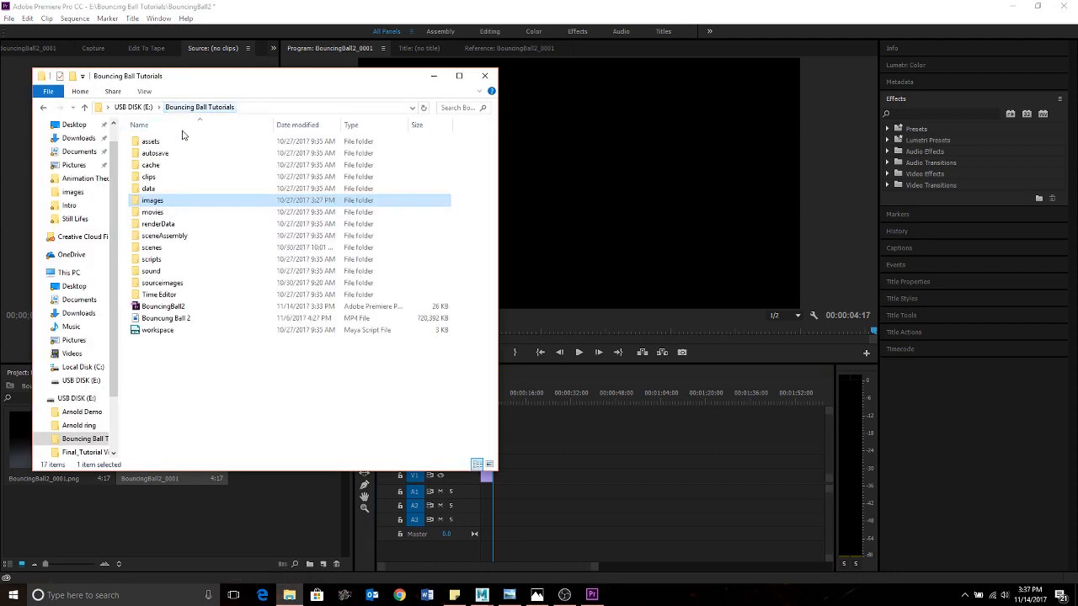
{"action": "double_click", "coordinate": [165, 211]}
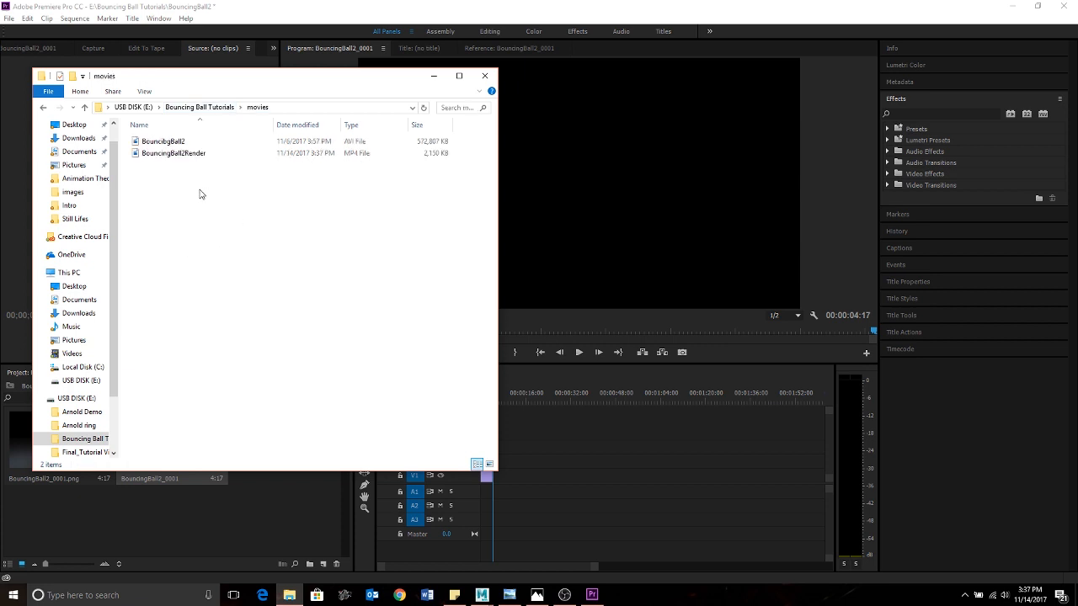
{"action": "double_click", "coordinate": [170, 153]}
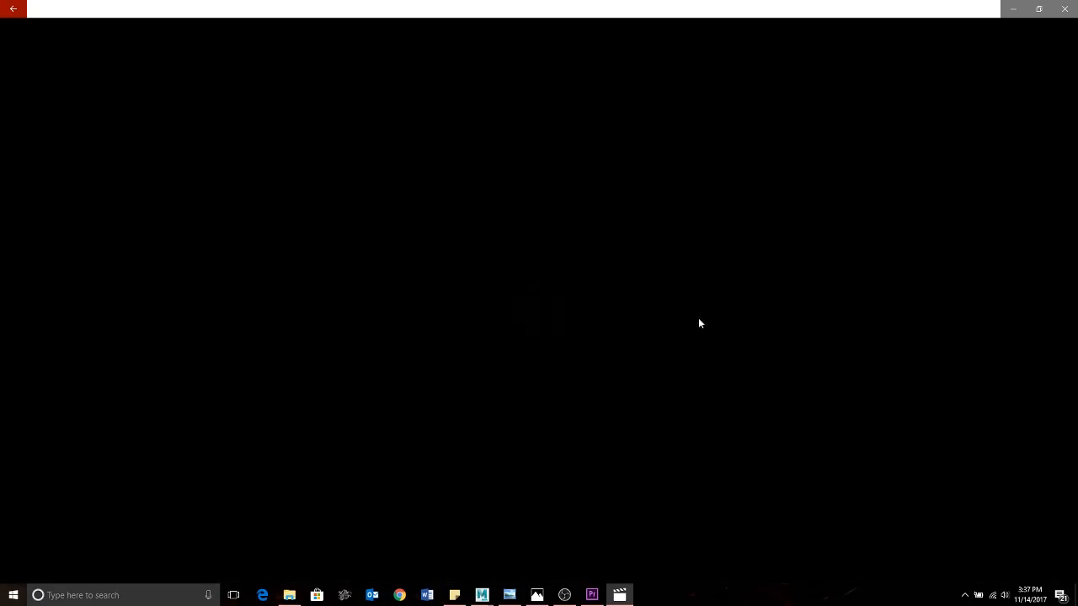